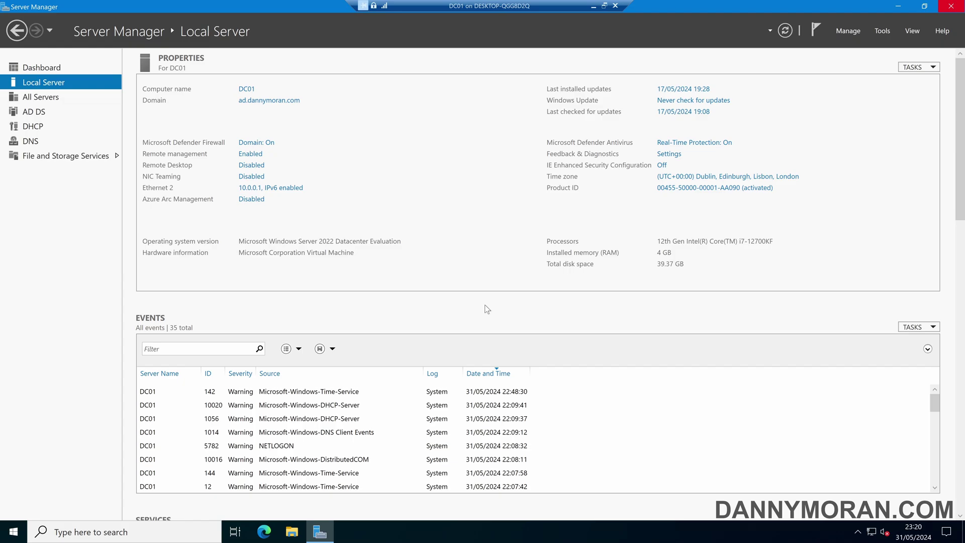
# - Launch the DHCP console from Server Manager's Tools menu
pyautogui.click(883, 32)
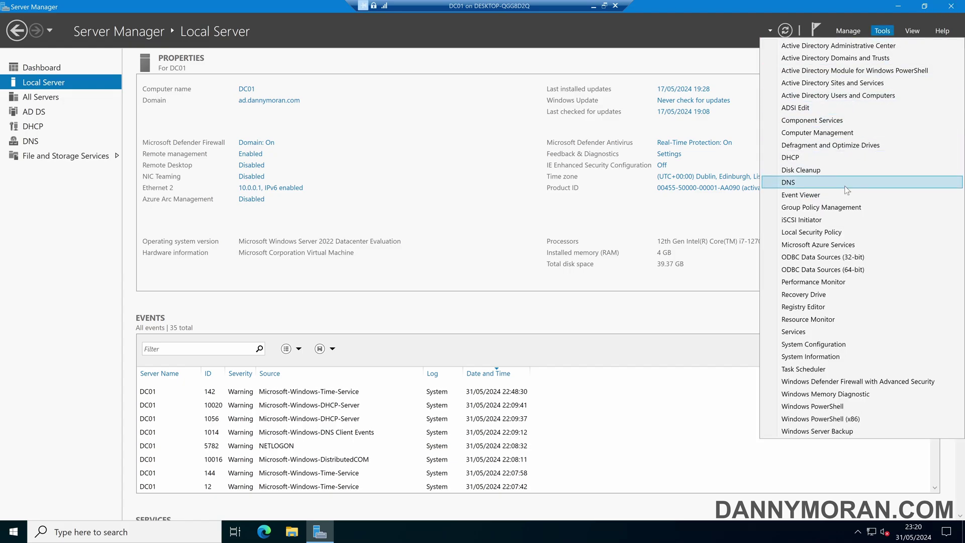
pyautogui.click(821, 159)
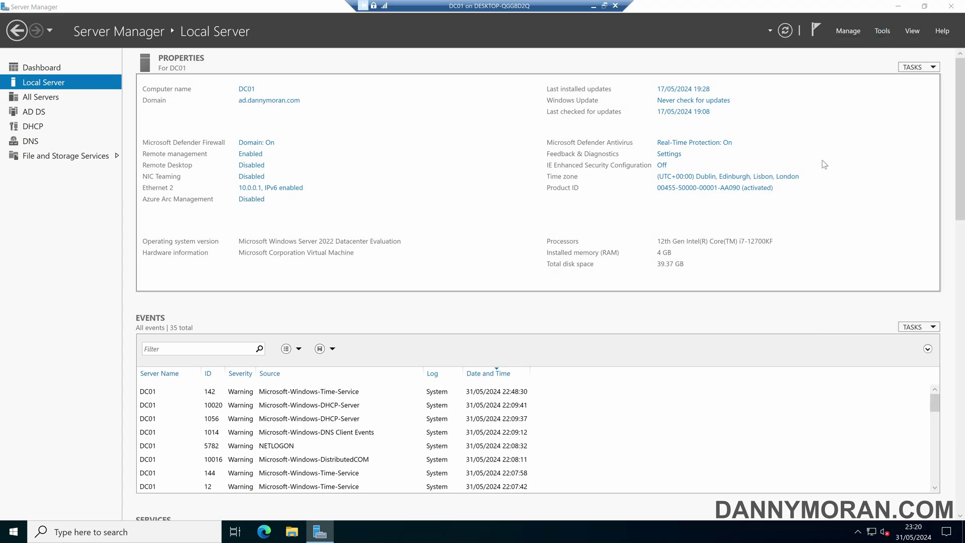
# - Maximize DHCP, widen the tree pane and show dc01's Main LAN scope options (003, 006, 015)
pyautogui.click(332, 46)
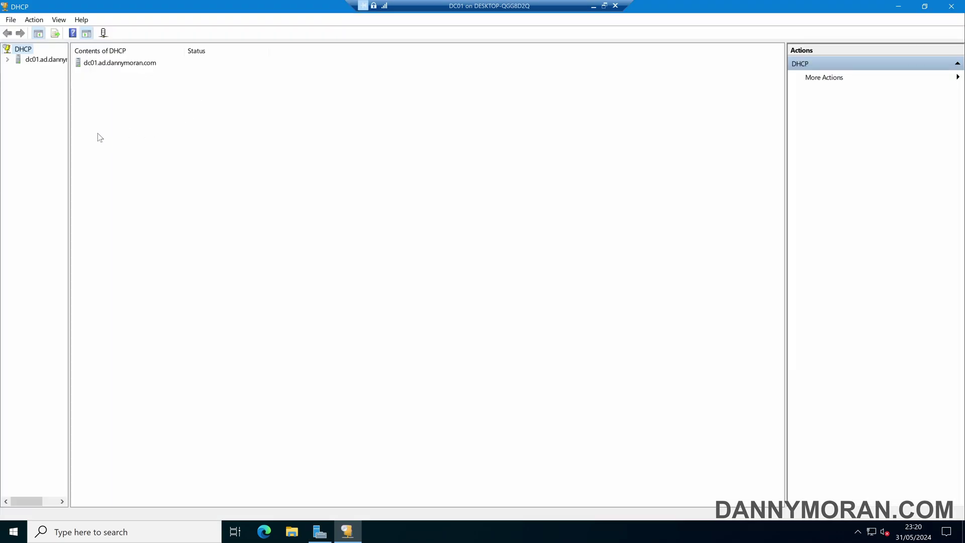
pyautogui.moveTo(69, 132); pyautogui.dragTo(130, 131)
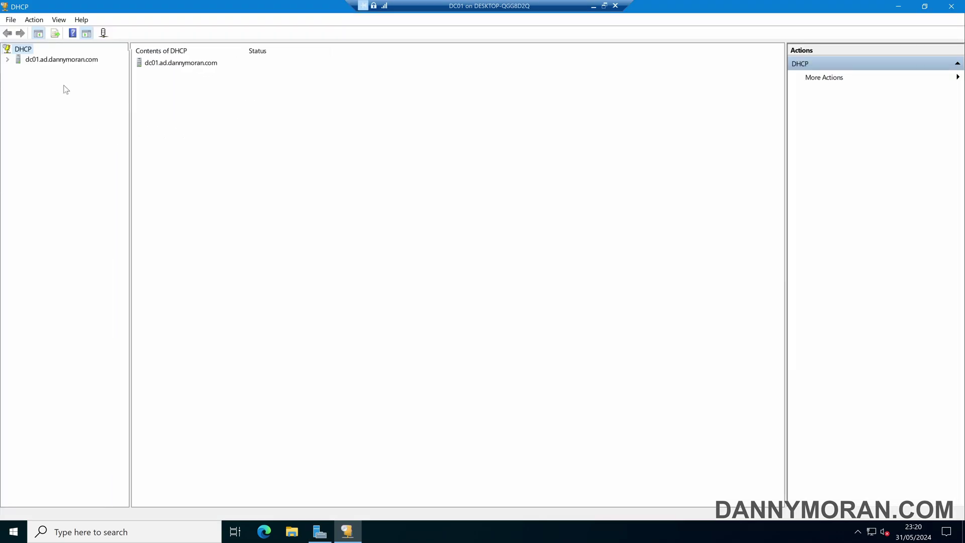
pyautogui.click(7, 59)
pyautogui.click(18, 70)
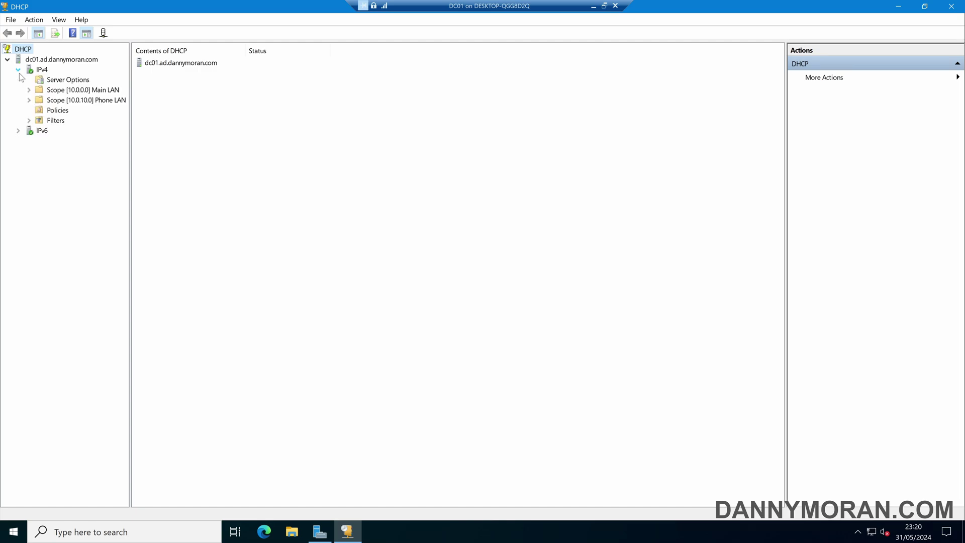
pyautogui.doubleClick(63, 92)
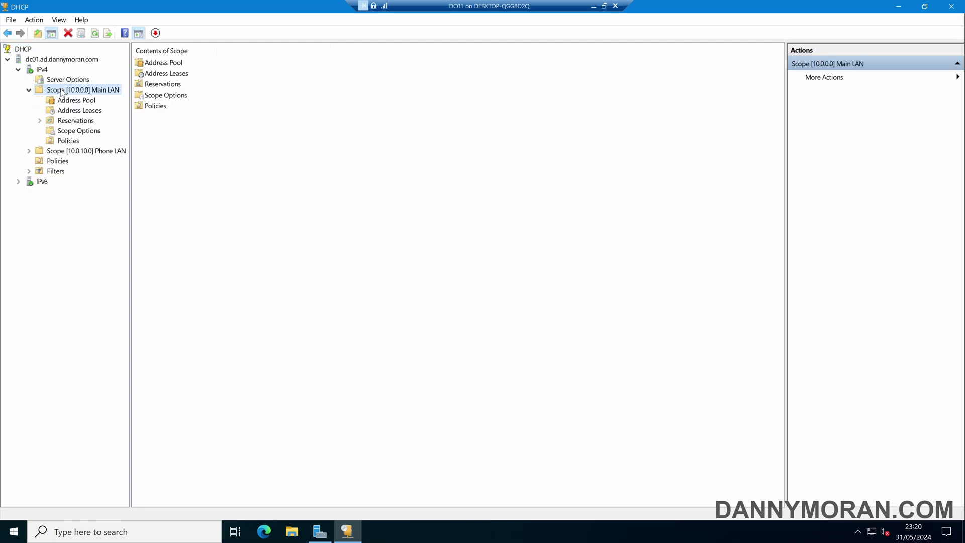
pyautogui.click(74, 132)
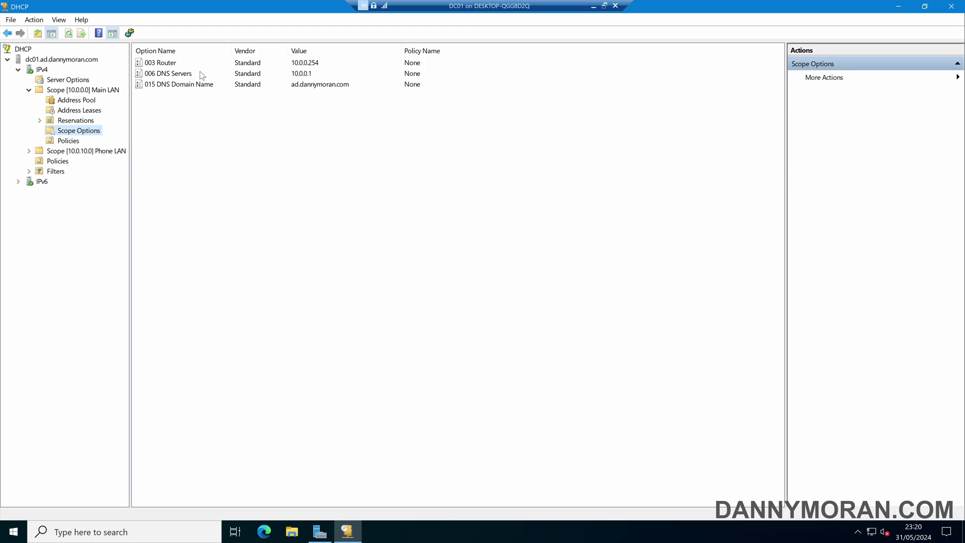
pyautogui.click(204, 101)
# - Enable scope option 042 NTP Servers with server address 10.0.0.1 and save it
pyautogui.rightClick(205, 101)
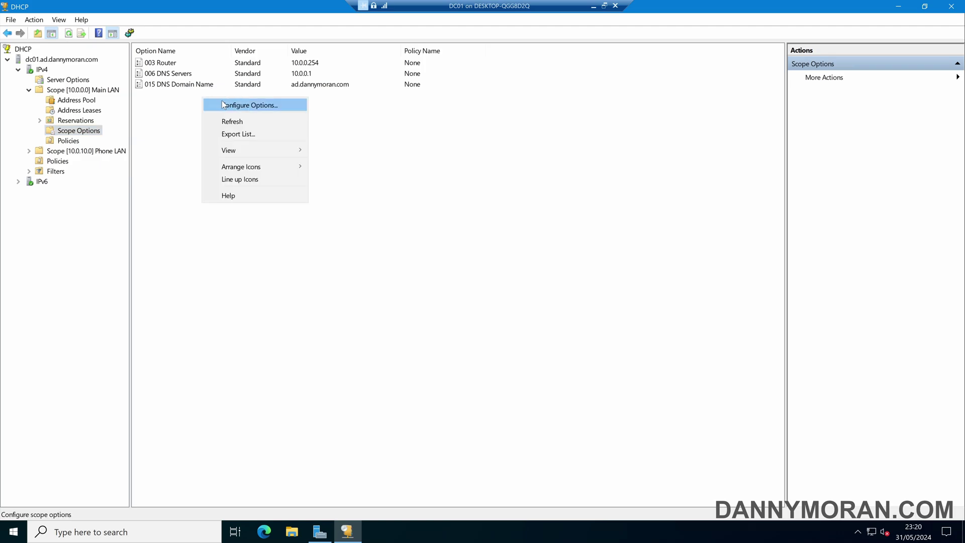
pyautogui.click(224, 105)
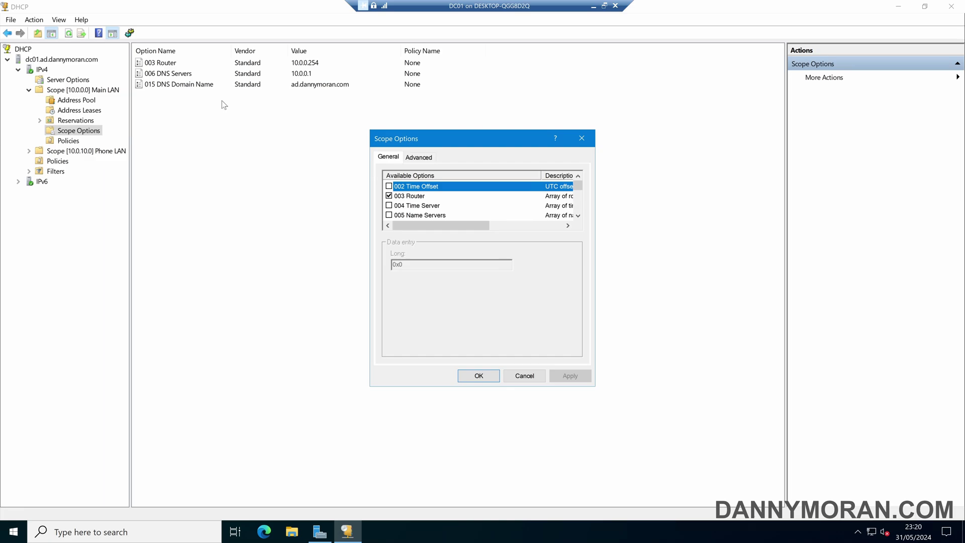
pyautogui.scroll(-4, 495, 211)
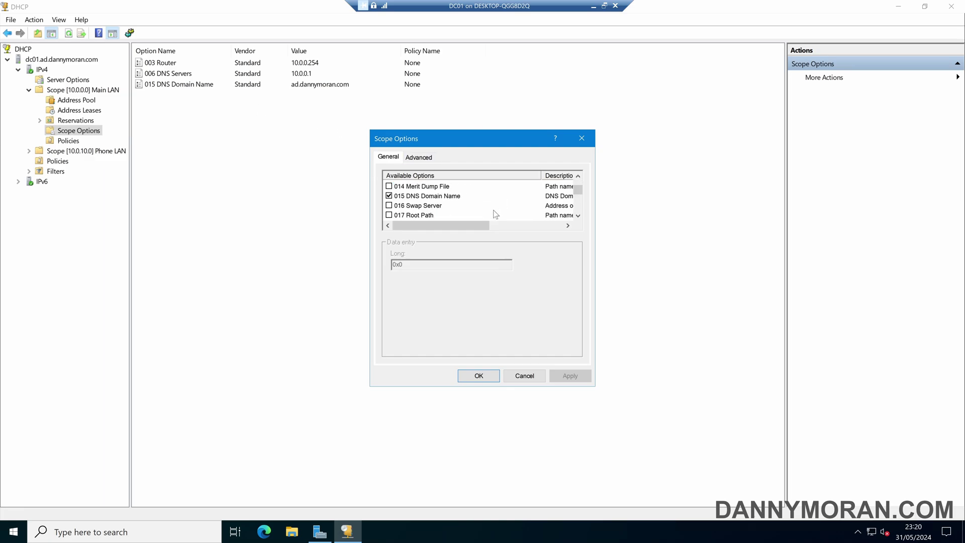
pyautogui.scroll(-1, 495, 213)
pyautogui.scroll(1, 496, 214)
pyautogui.scroll(-3, 495, 214)
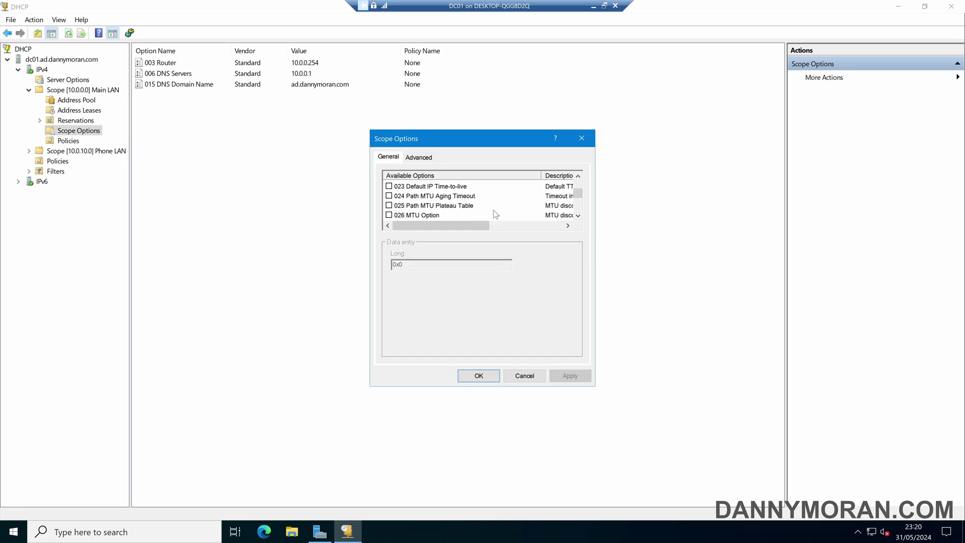
pyautogui.scroll(-6, 496, 214)
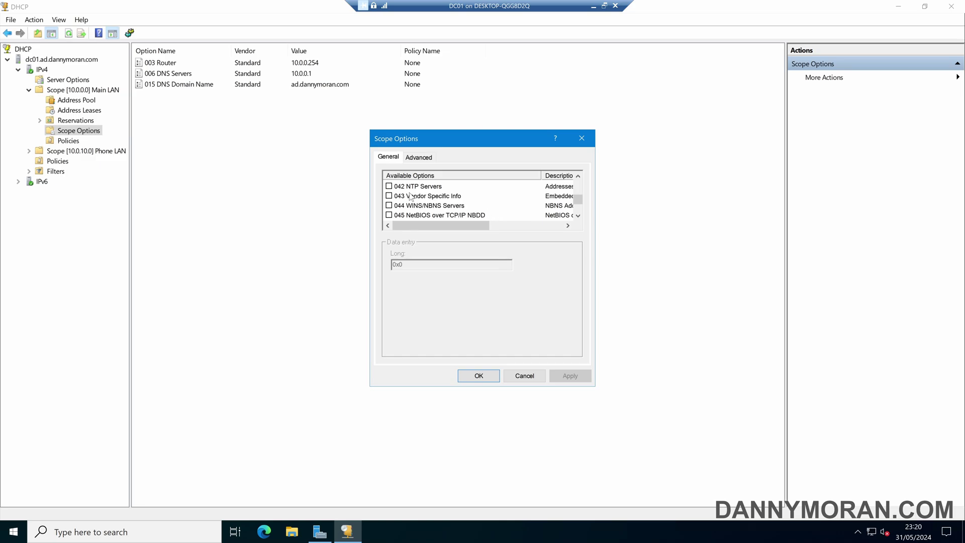
pyautogui.click(390, 187)
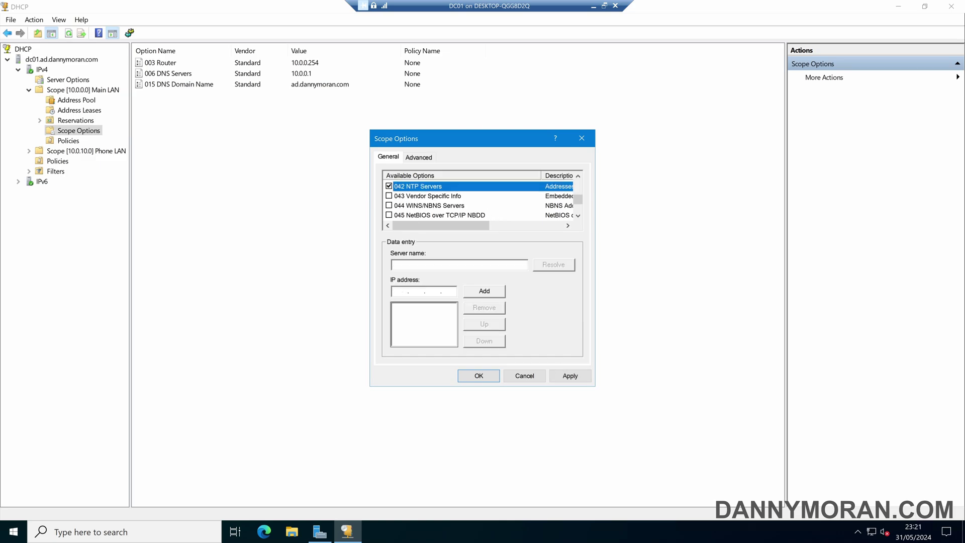
pyautogui.click(399, 291)
pyautogui.write('10.0.0.1')
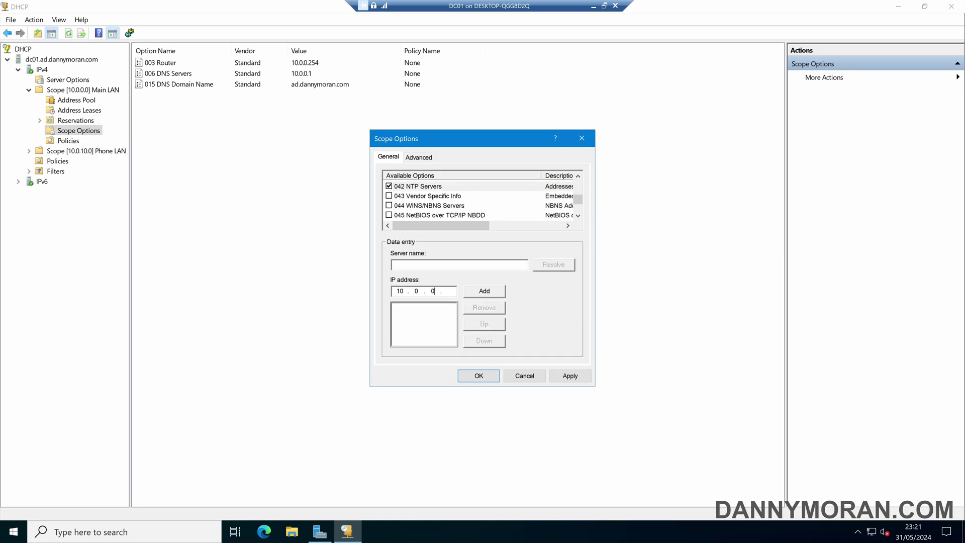
pyautogui.click(478, 292)
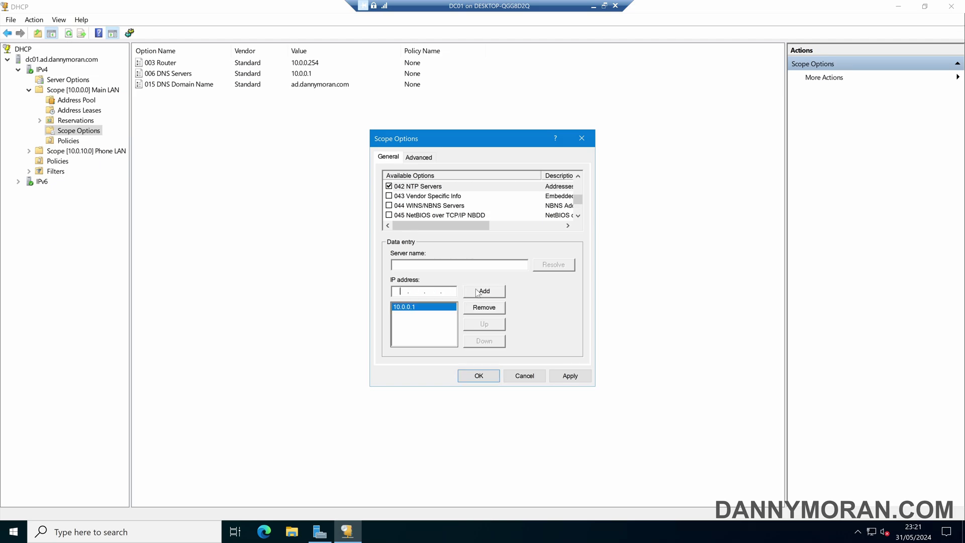
pyautogui.click(570, 377)
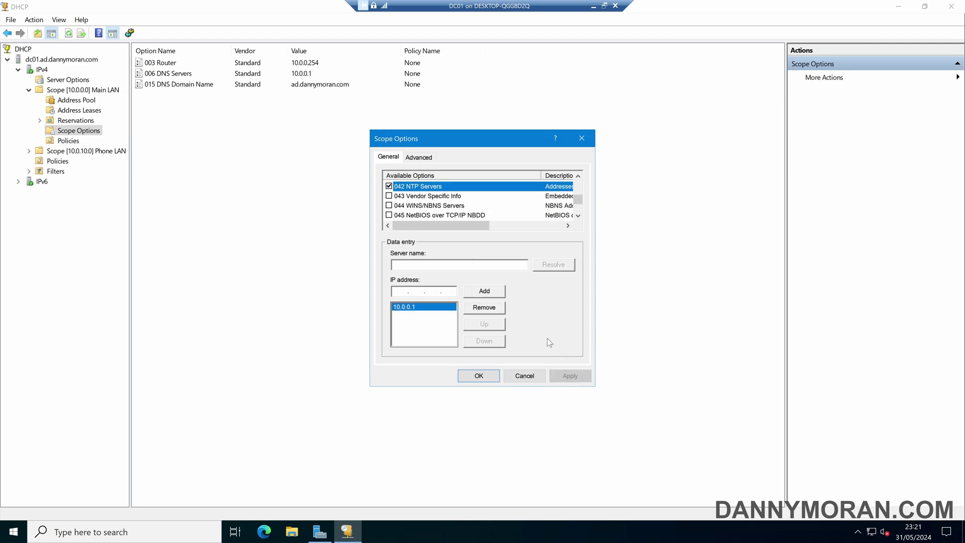
pyautogui.click(487, 376)
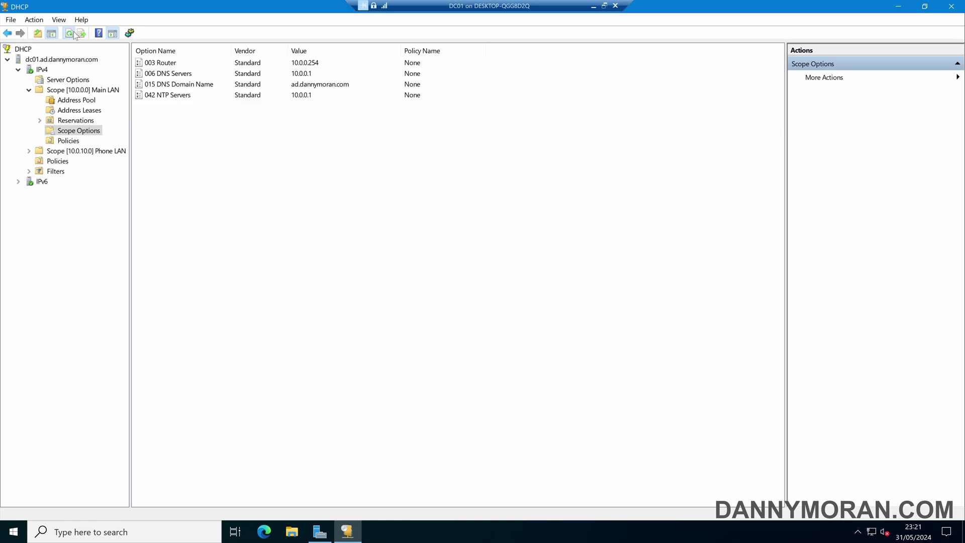
# - Set option 066 Boot Server Host Name to 10.0.0.1 and 067 Bootfile Name to \boot\file.wim
pyautogui.rightClick(208, 132)
pyautogui.click(228, 141)
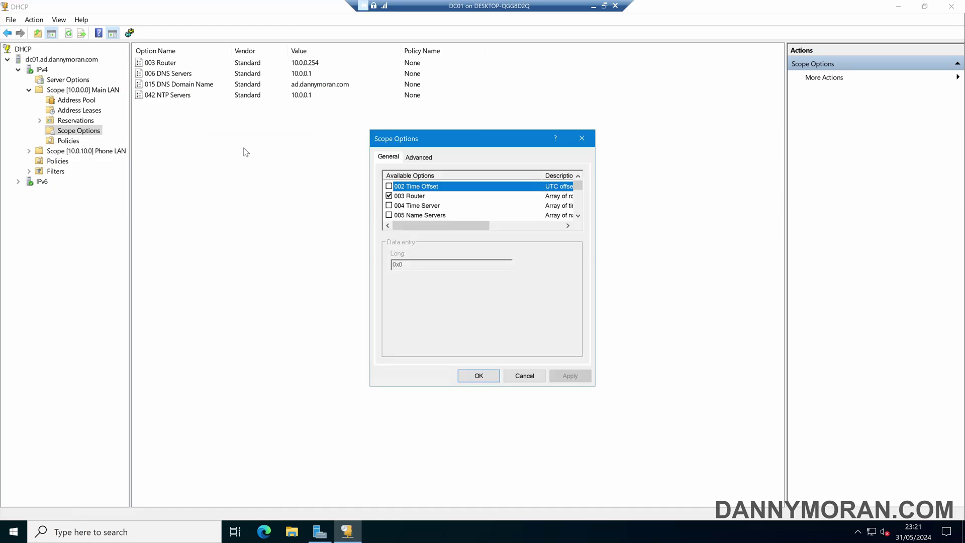
pyautogui.scroll(-20, 403, 202)
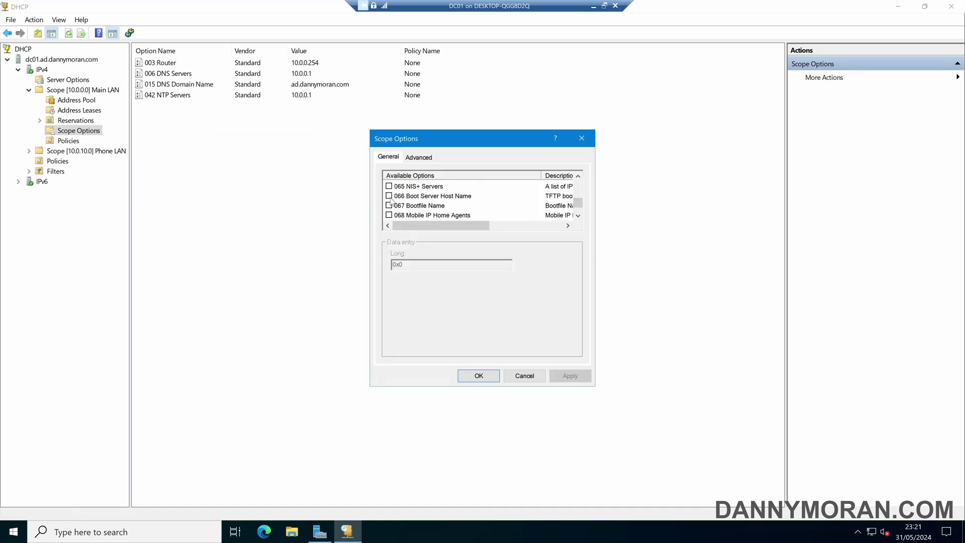
pyautogui.click(389, 196)
pyautogui.click(388, 206)
pyautogui.click(416, 197)
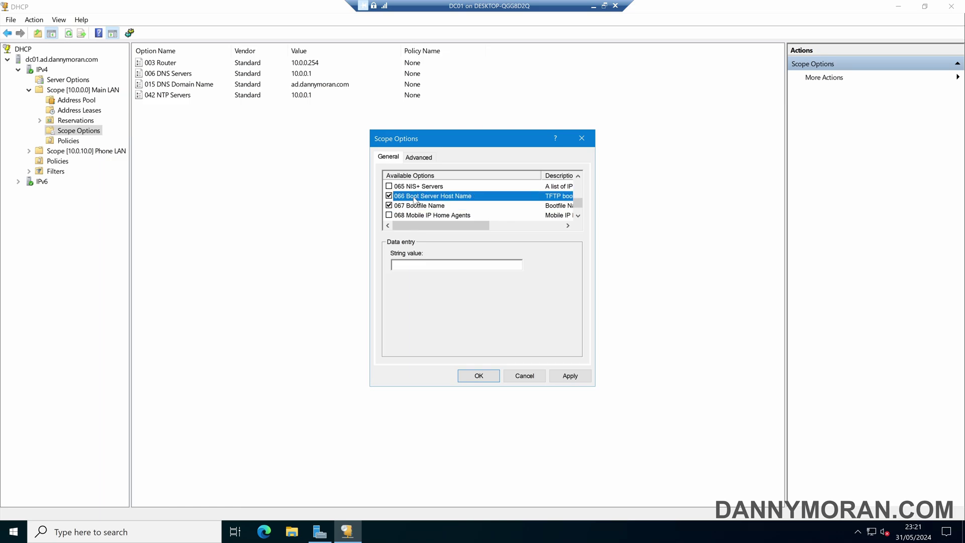
pyautogui.press('Tab')
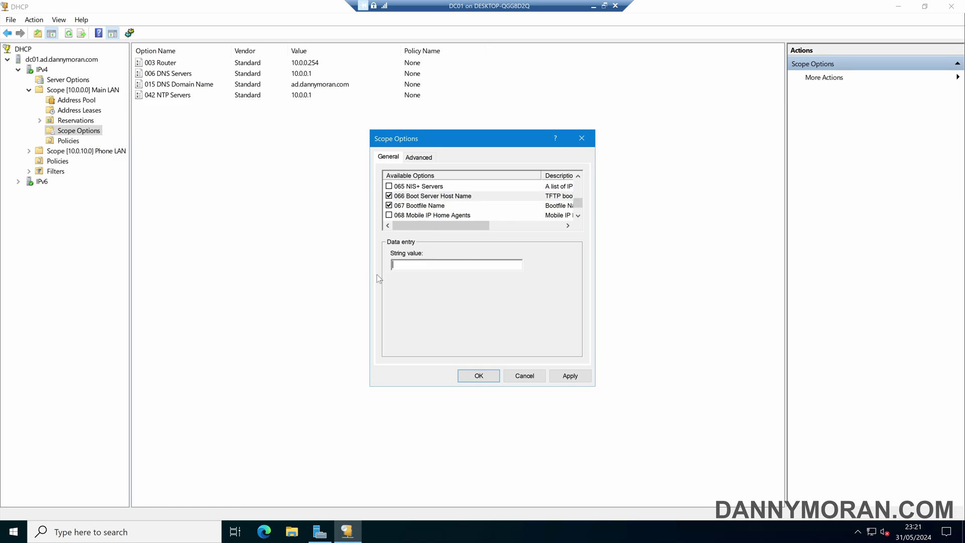
pyautogui.write('10.0.0.1')
pyautogui.click(430, 198)
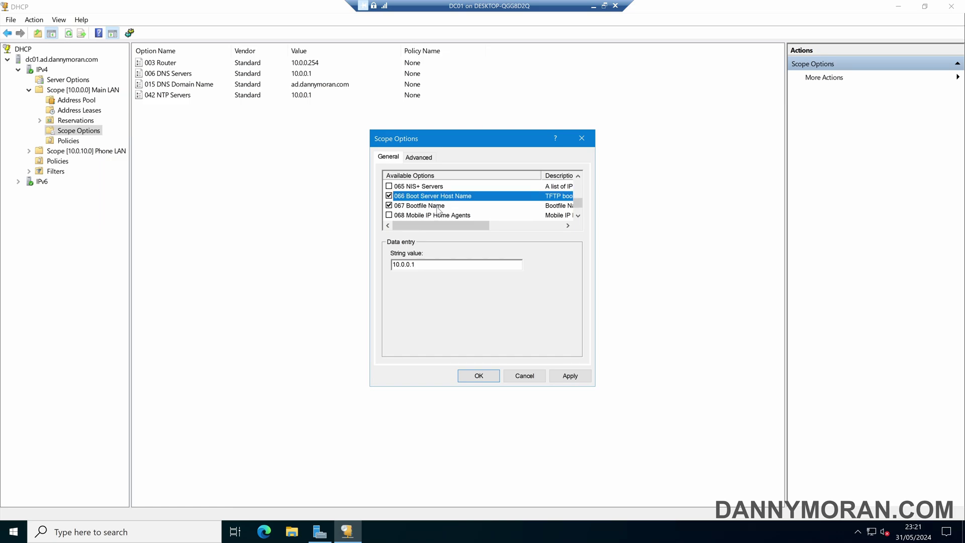
pyautogui.click(438, 206)
pyautogui.press('Tab')
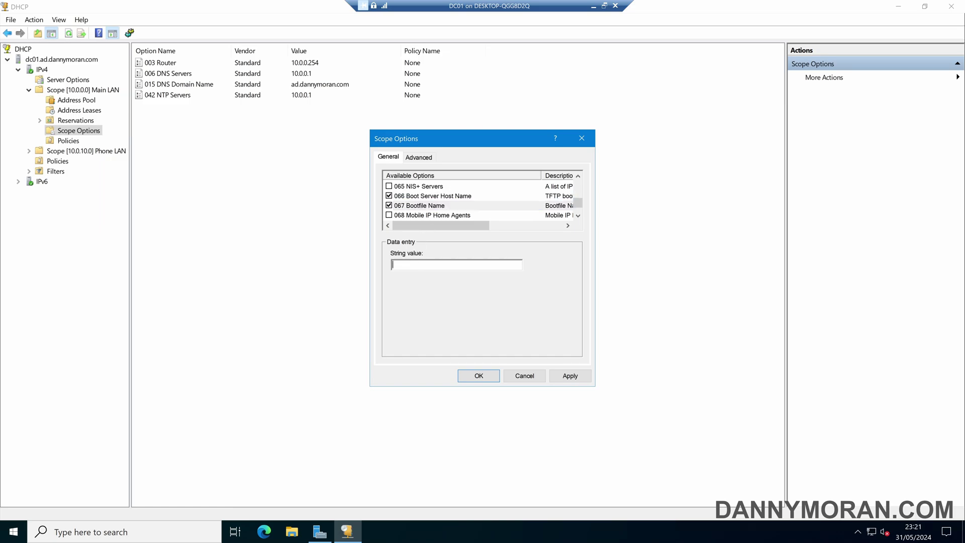
pyautogui.write('\\boot\\file.wim')
pyautogui.click(573, 378)
pyautogui.click(488, 376)
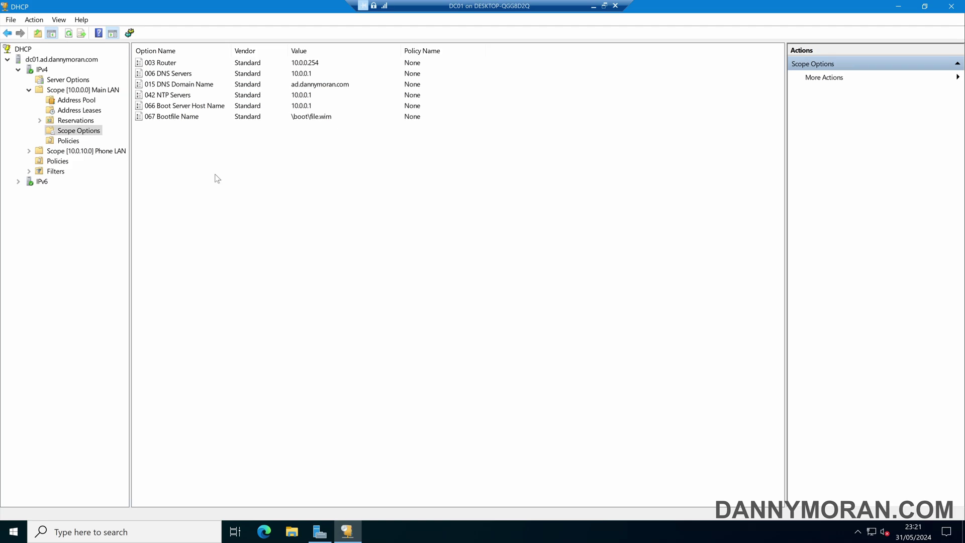
# - Review the six Main LAN scope options, then show the [10.0.0.250] reservation's options under Reservations
pyautogui.click(109, 92)
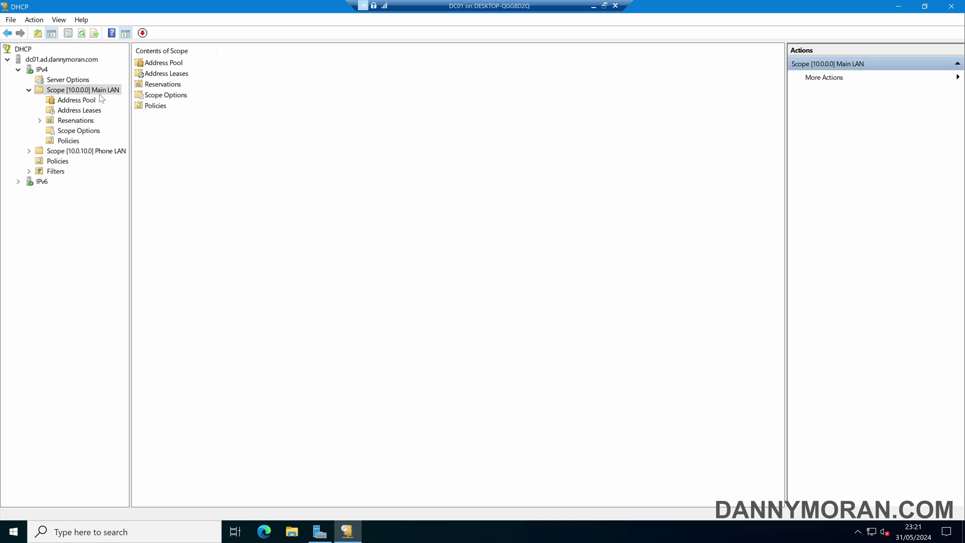
pyautogui.click(75, 131)
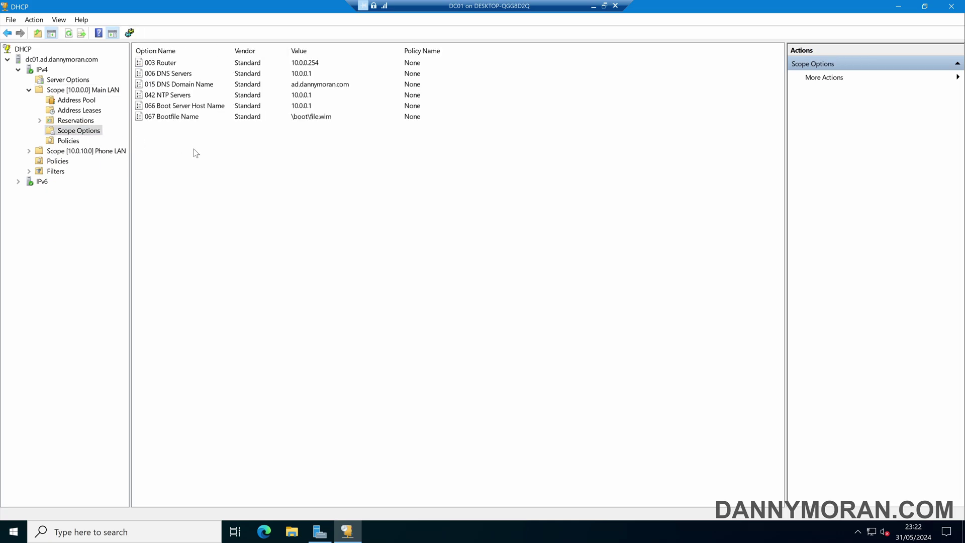
pyautogui.moveTo(185, 143)
pyautogui.mouseDown()
pyautogui.moveTo(187, 47)
pyautogui.moveTo(187, 140)
pyautogui.mouseUp()
pyautogui.click(39, 121)
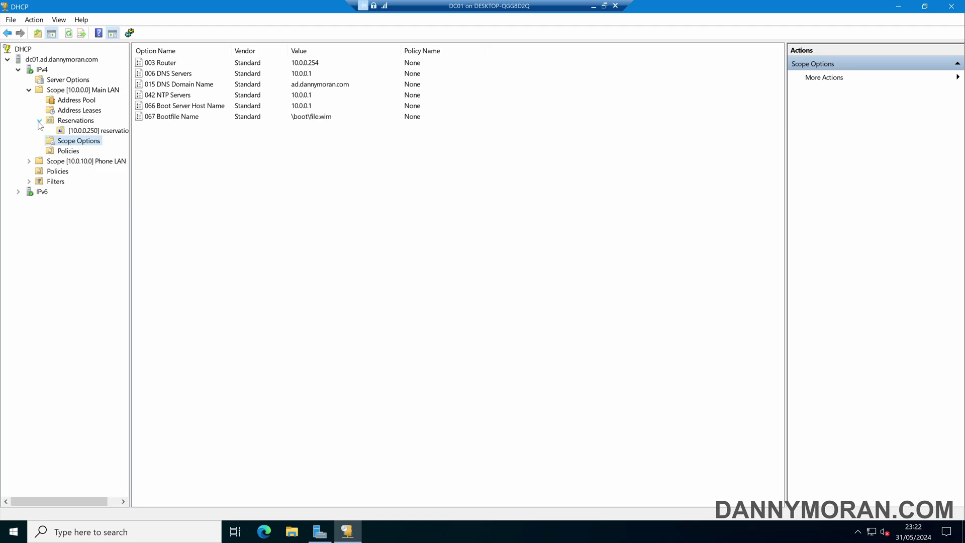
pyautogui.click(101, 131)
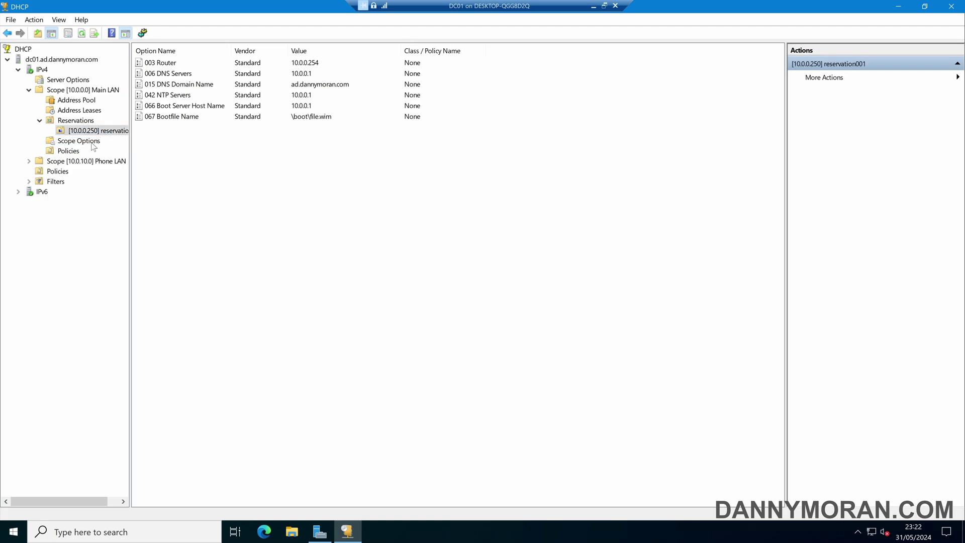
# - Add reservation option 008 Cookie Servers with server 10.0.0.1 to reservation 10.0.0.250
pyautogui.rightClick(186, 143)
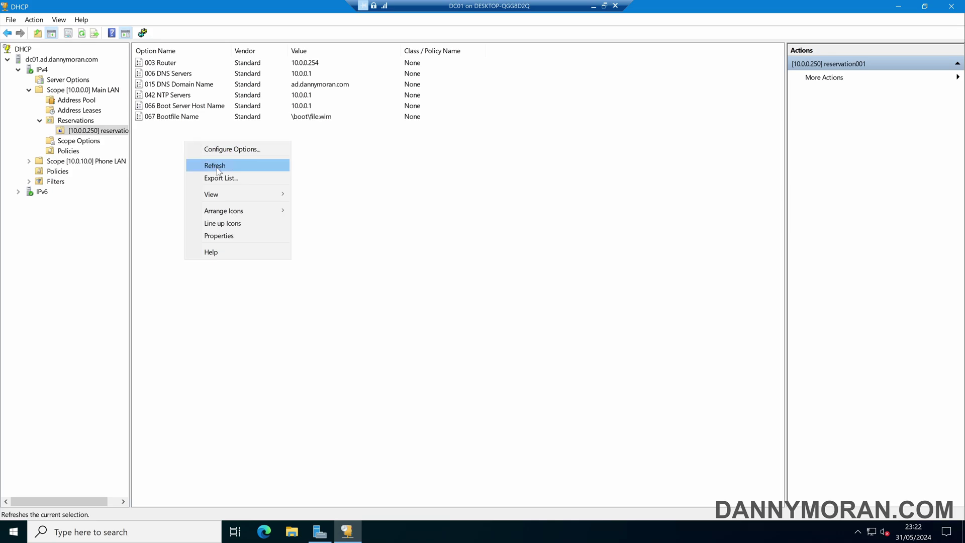
pyautogui.click(237, 150)
pyautogui.scroll(-2, 409, 197)
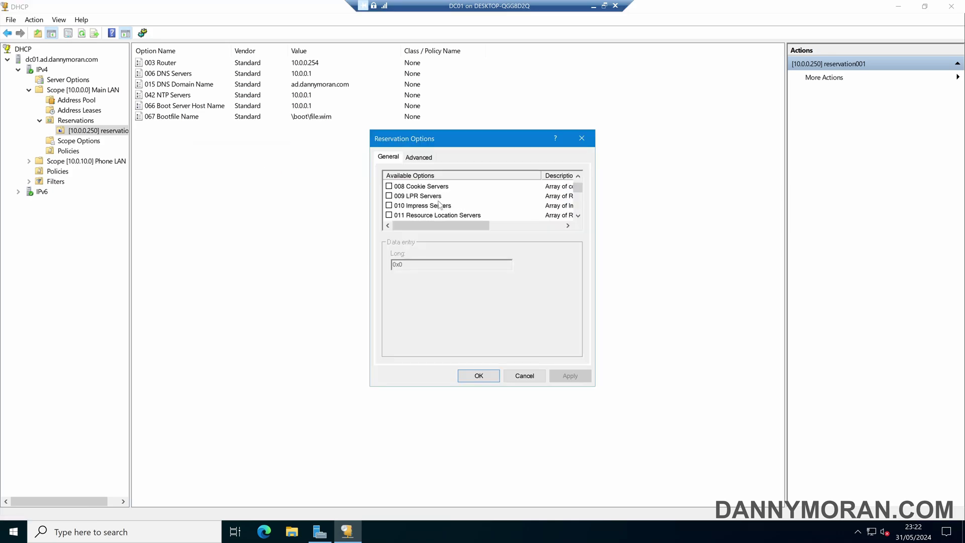
pyautogui.click(389, 186)
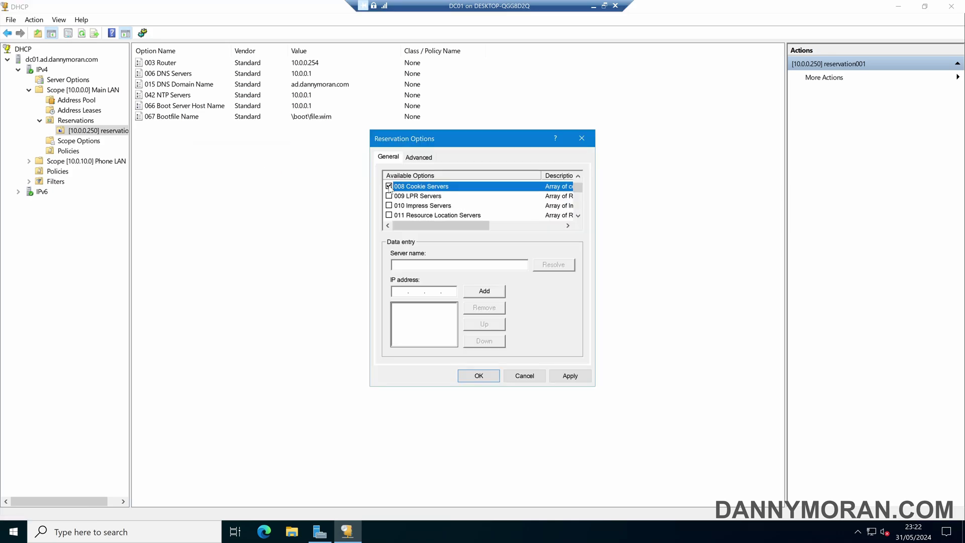
pyautogui.click(401, 291)
pyautogui.write('10.0.0')
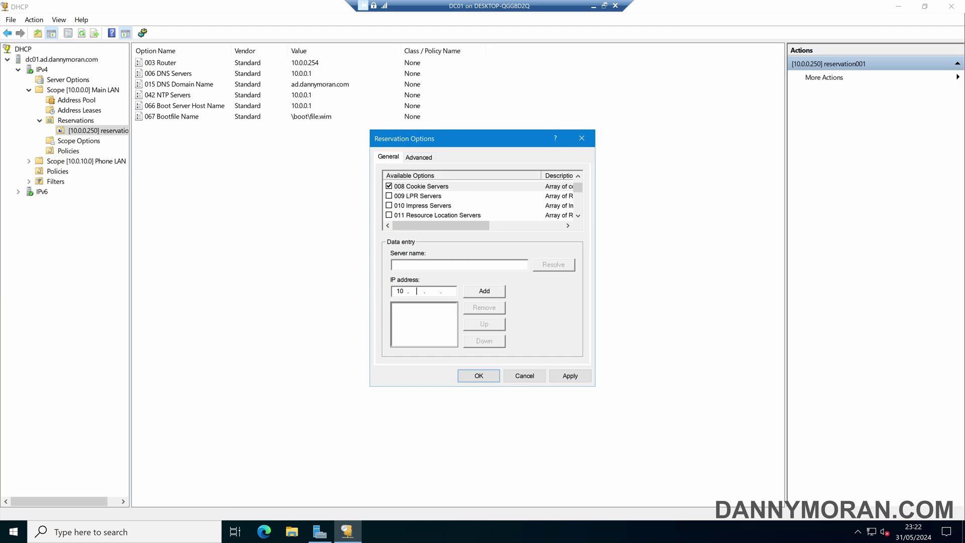
pyautogui.write('.1')
pyautogui.click(497, 296)
pyautogui.click(570, 375)
pyautogui.click(479, 375)
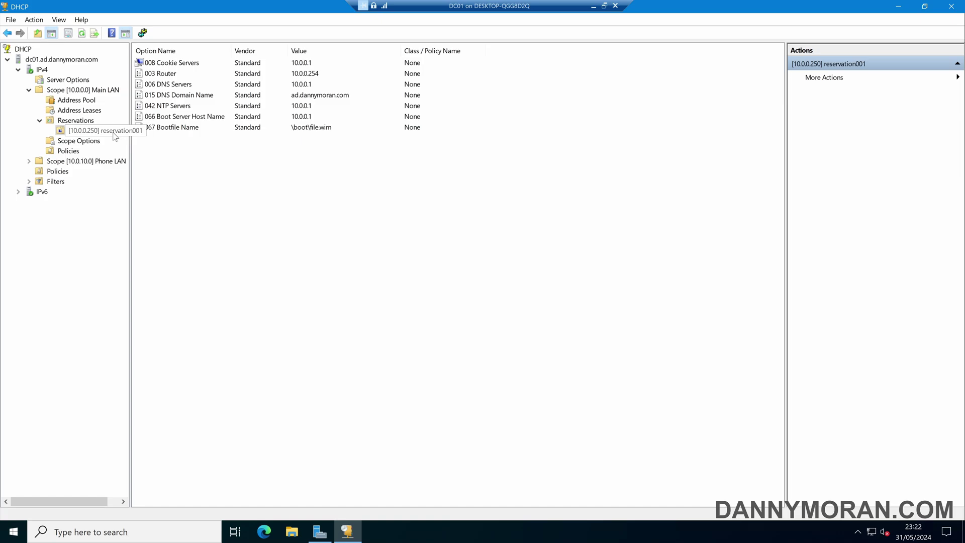
pyautogui.click(197, 65)
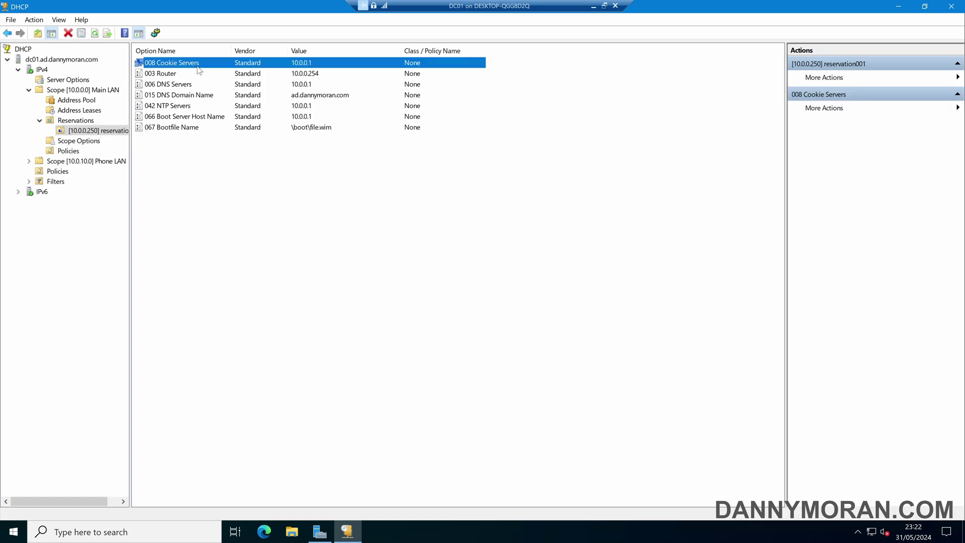
# - Compare scope and reservation options, confirming 008 Cookie Servers exists only on the reservation
pyautogui.click(92, 141)
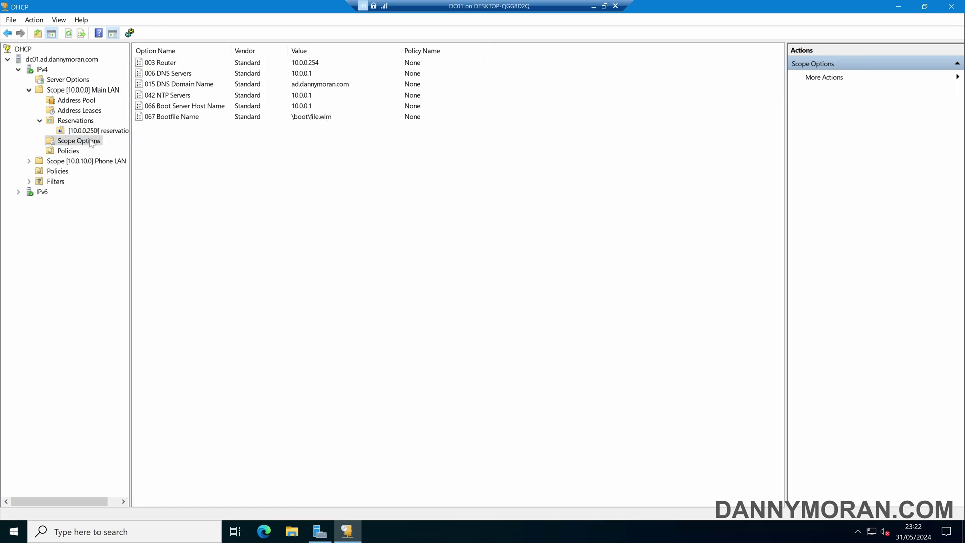
pyautogui.click(85, 130)
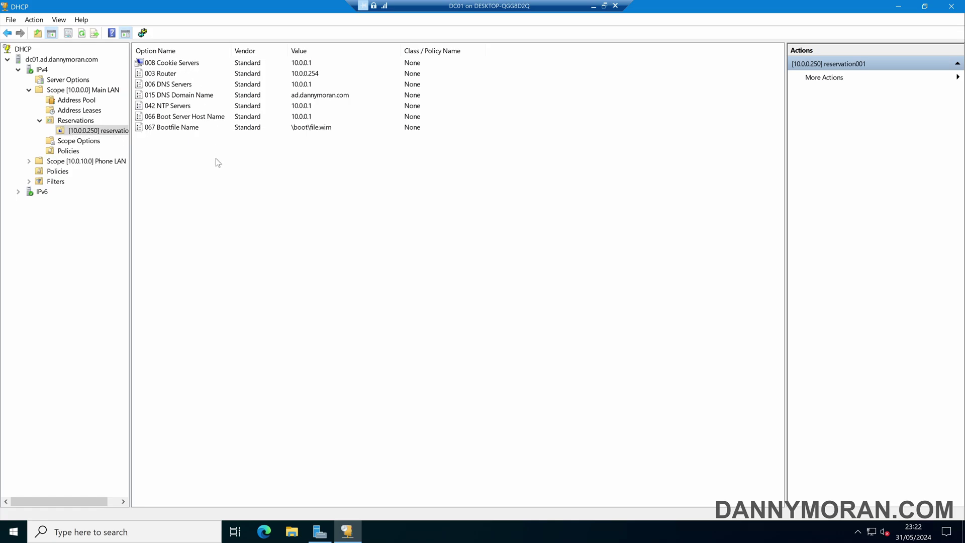
pyautogui.click(98, 145)
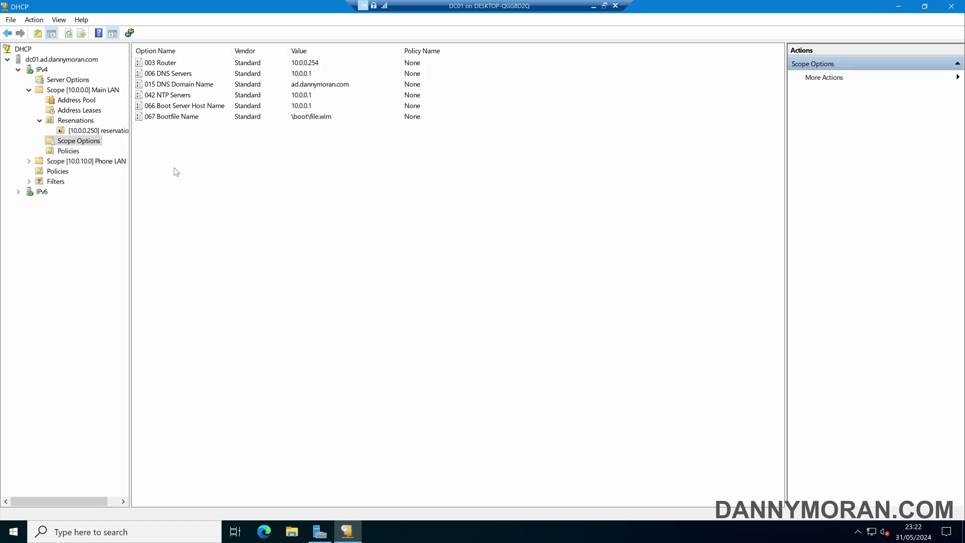
# - Launch Windows PowerShell by searching 'power' from the Start menu
pyautogui.press('super')
pyautogui.write('power')
pyautogui.press('Return')
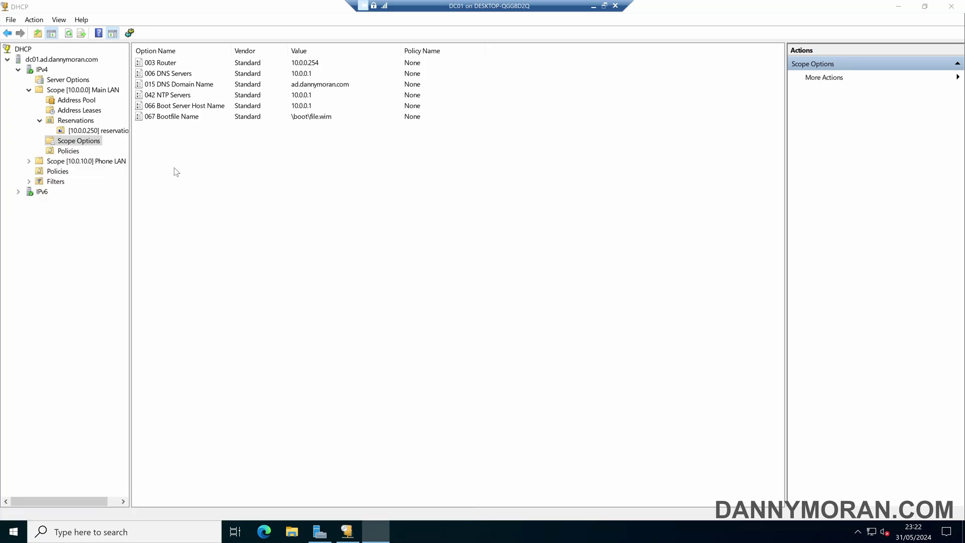
# - Type Set-DhcpServerv4OptionValue -ComputerName 10.0.0.1 -ScopeId 10.0.0.0 using Tab completion
pyautogui.keyDown('ctrl'); pyautogui.scroll(2, 174, 168); pyautogui.keyUp('ctrl')
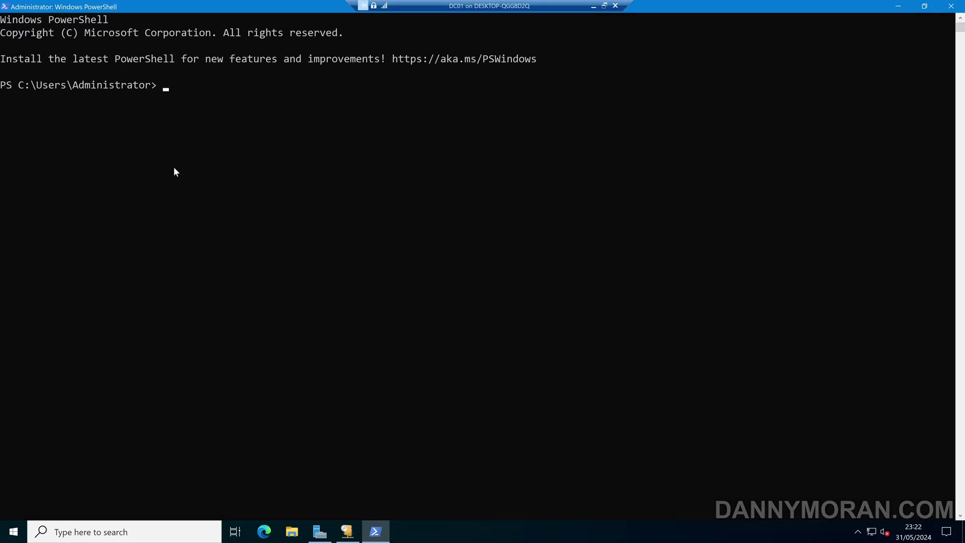
pyautogui.write('set-dhcpserverv4')
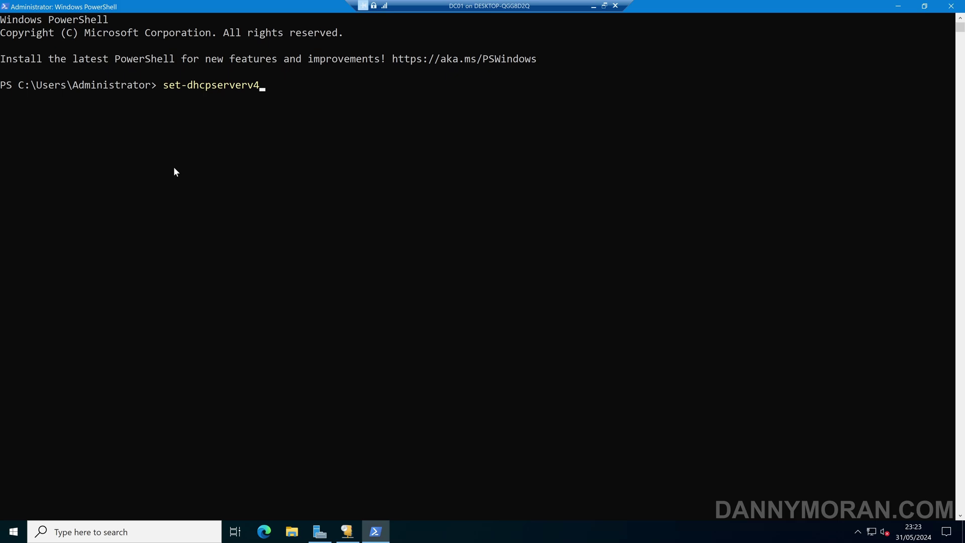
pyautogui.write('option')
pyautogui.press('Tab')
pyautogui.press('Tab')
pyautogui.write('-comp')
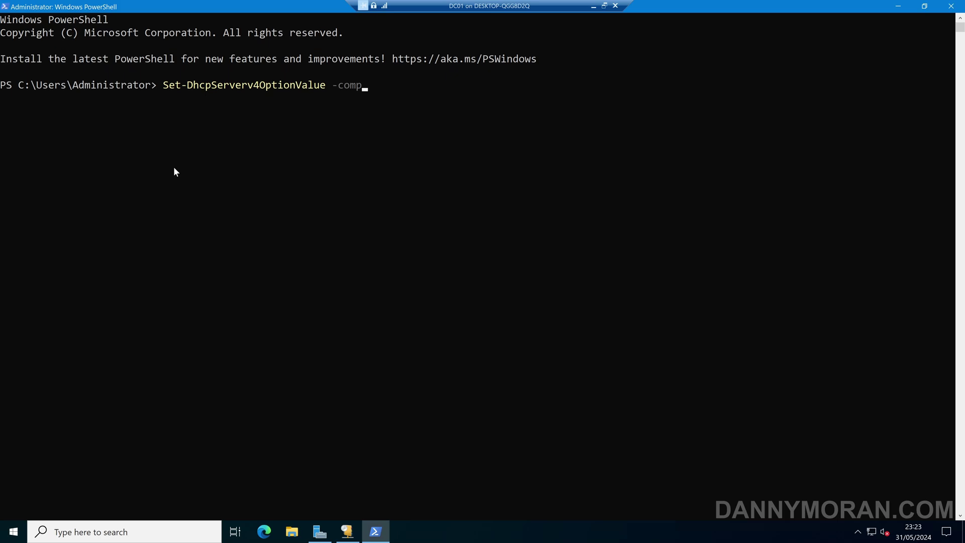
pyautogui.press('Tab')
pyautogui.write('10.0.0.1 -scopeId')
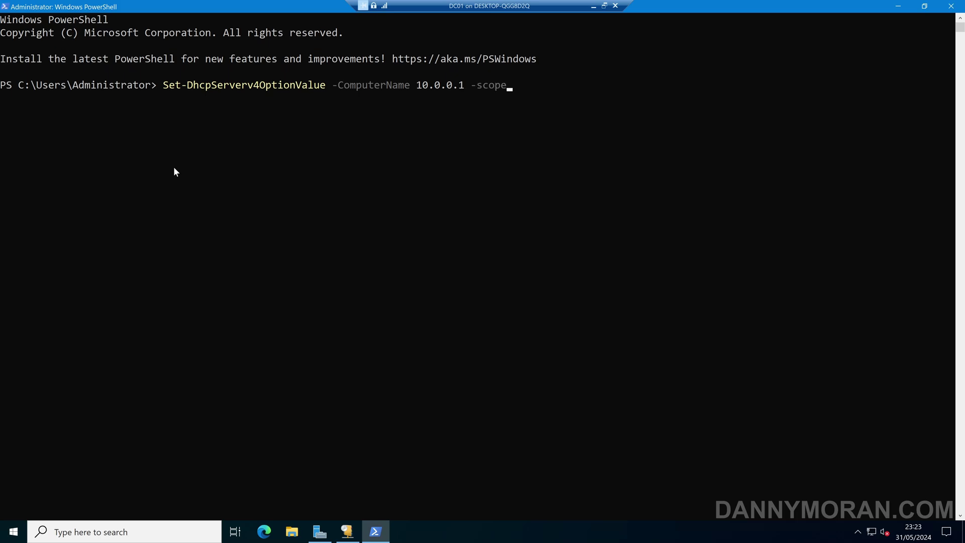
pyautogui.press('Tab')
pyautogui.write('10.0.0.1')
pyautogui.press('BackSpace')
pyautogui.write('0.0.0.0')
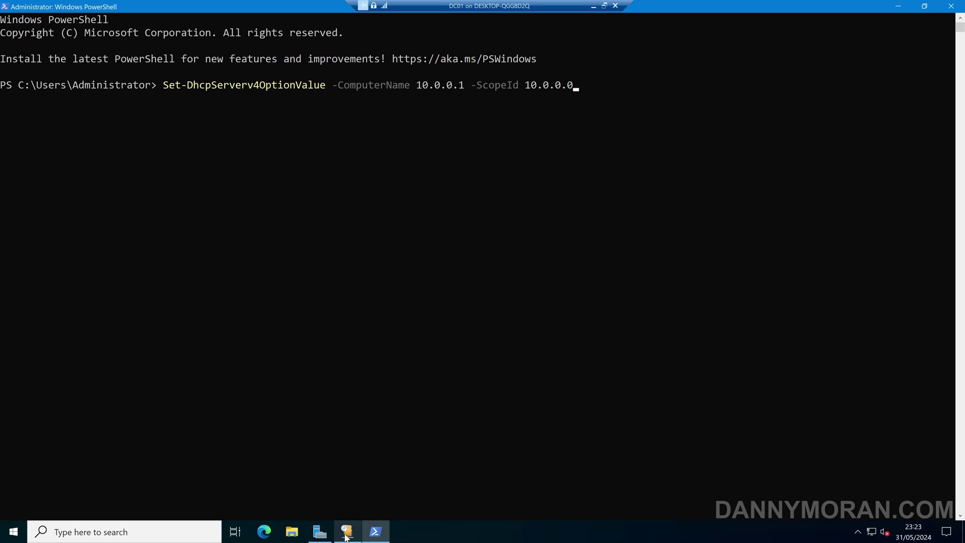
# - Verify the Main LAN scope ID in DHCP, then append -OptionId to the command
pyautogui.click(346, 533)
pyautogui.click(94, 90)
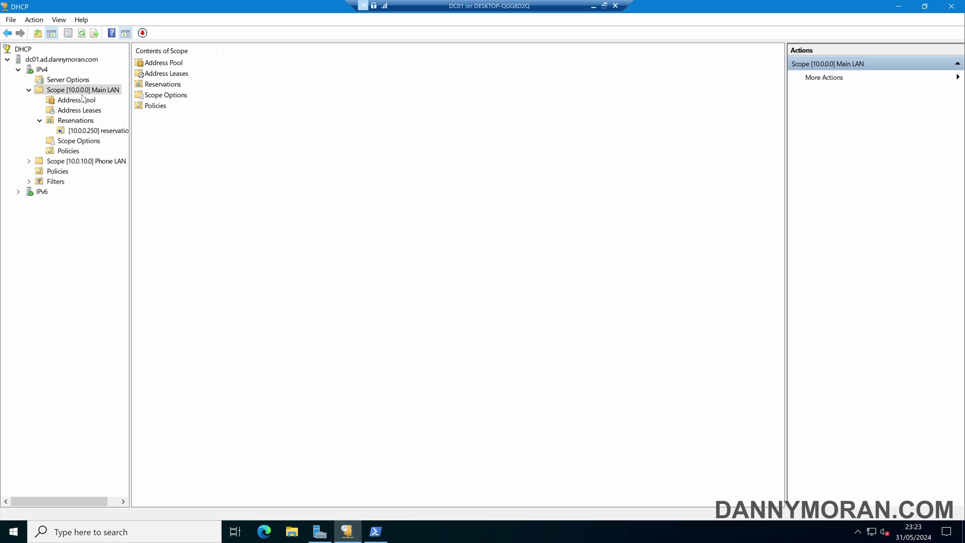
pyautogui.click(375, 532)
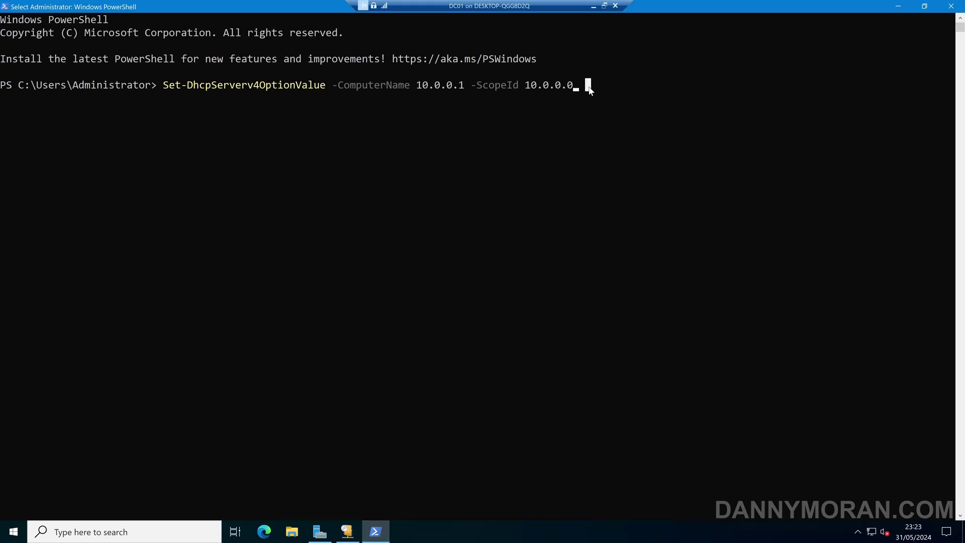
pyautogui.write('-optionI')
pyautogui.press('Tab')
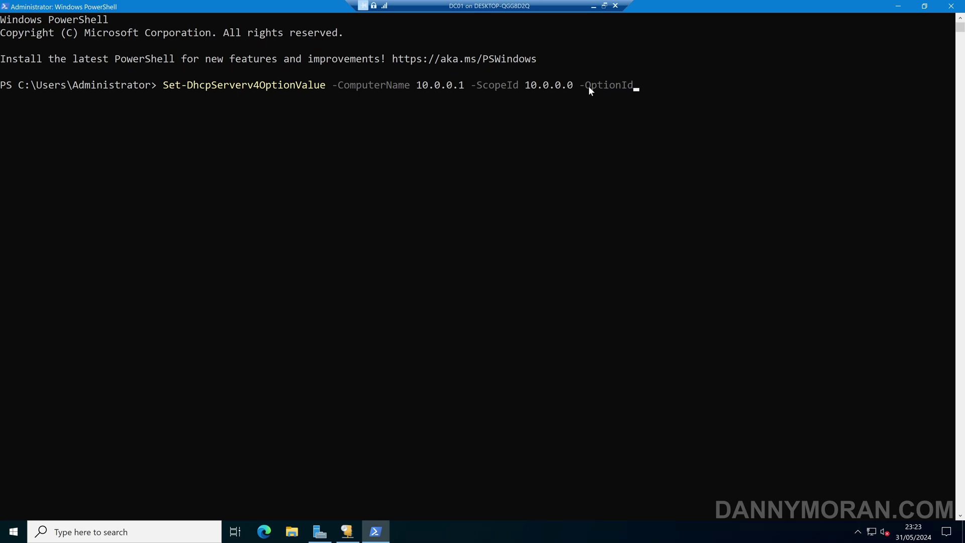
# - Locate option 004 Time Server in the Main LAN scope's option list, closing without changes
pyautogui.click(346, 532)
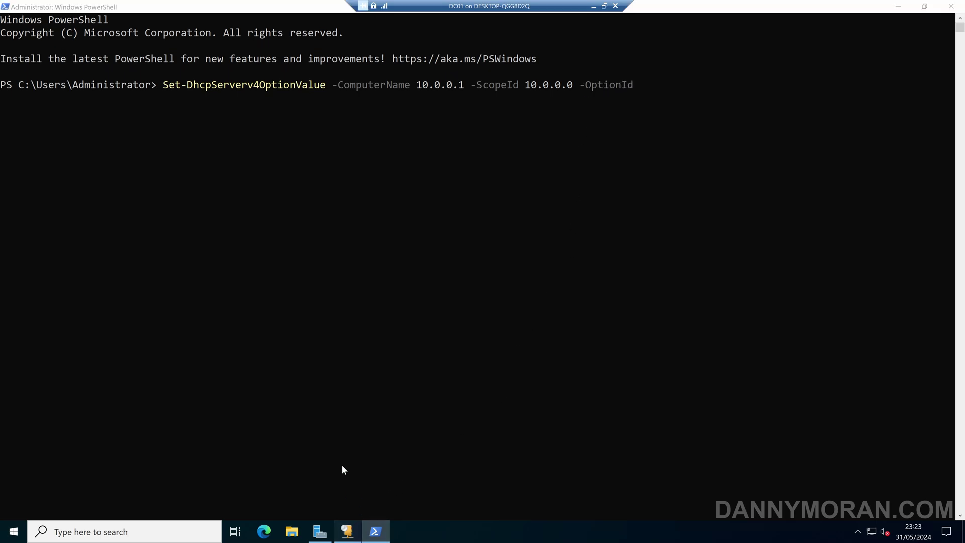
pyautogui.click(81, 141)
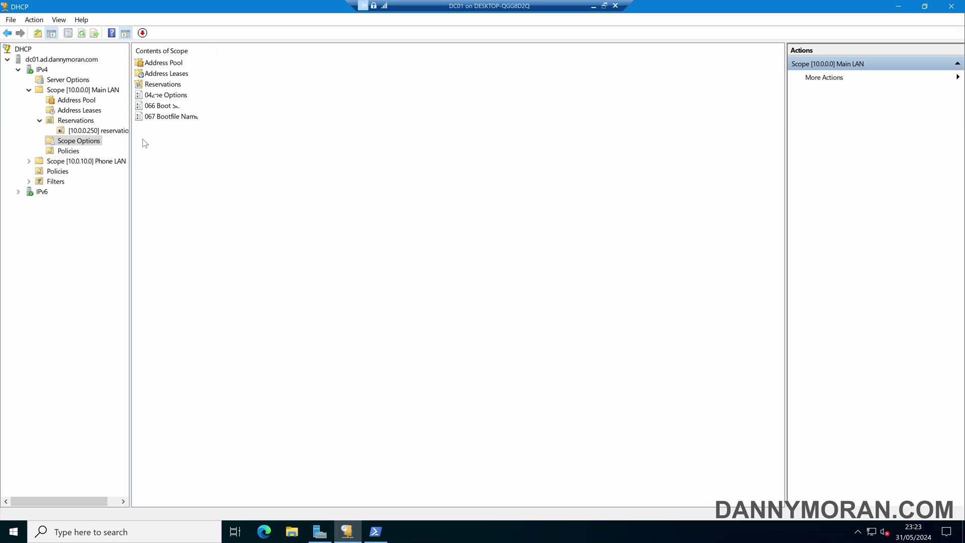
pyautogui.rightClick(211, 154)
pyautogui.click(218, 158)
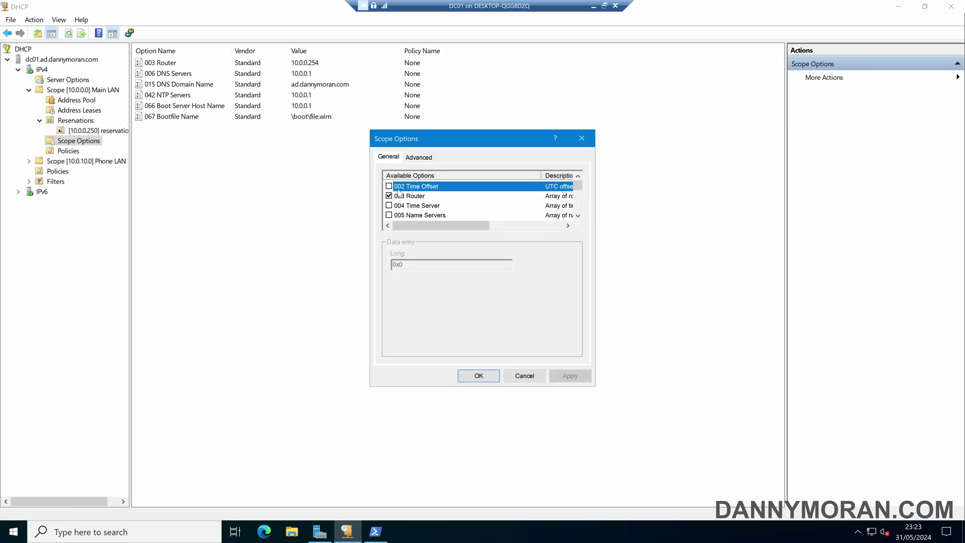
pyautogui.scroll(-8, 399, 192)
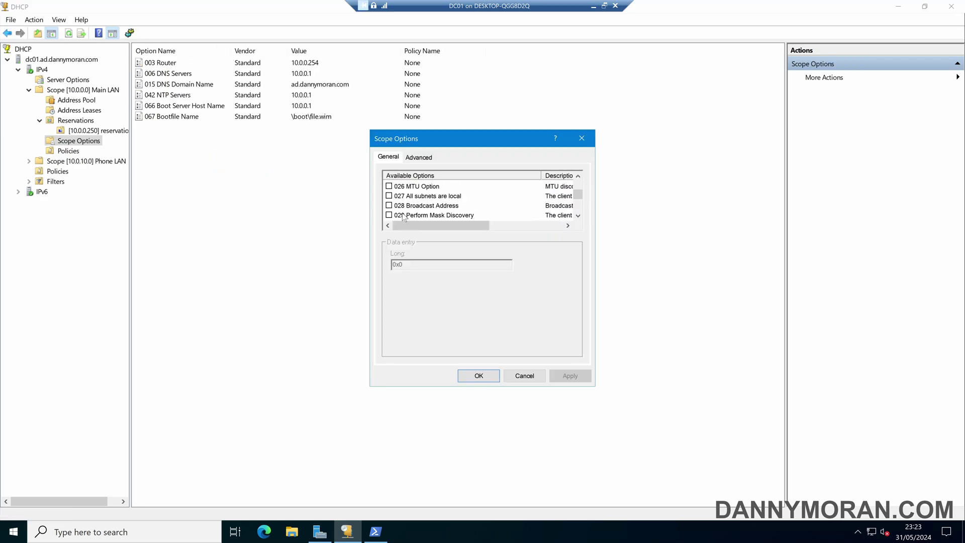
pyautogui.scroll(8, 403, 216)
pyautogui.click(411, 206)
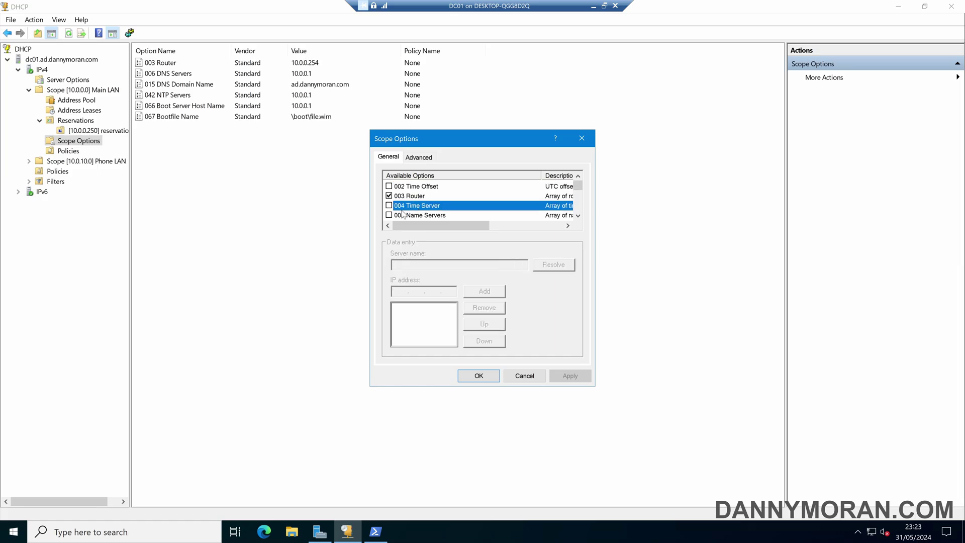
pyautogui.click(583, 142)
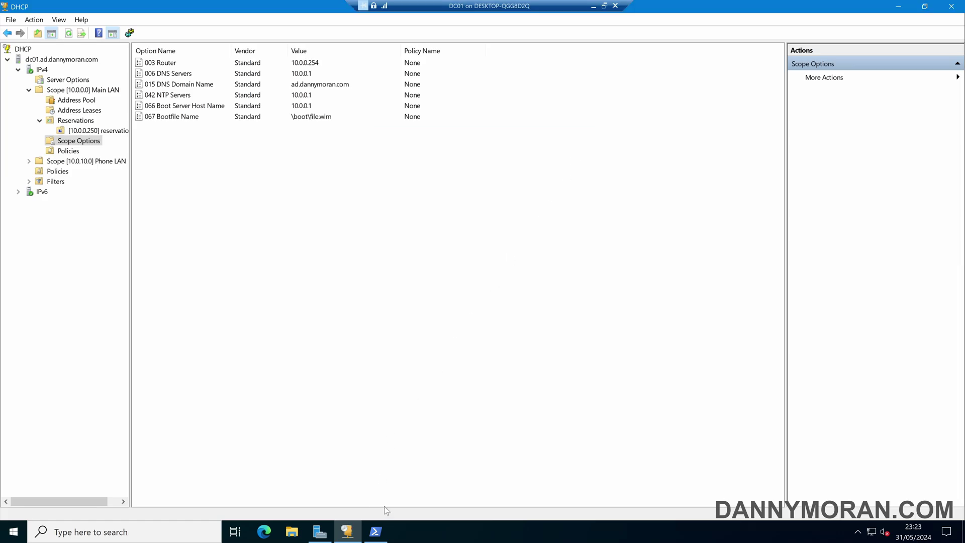
pyautogui.click(377, 530)
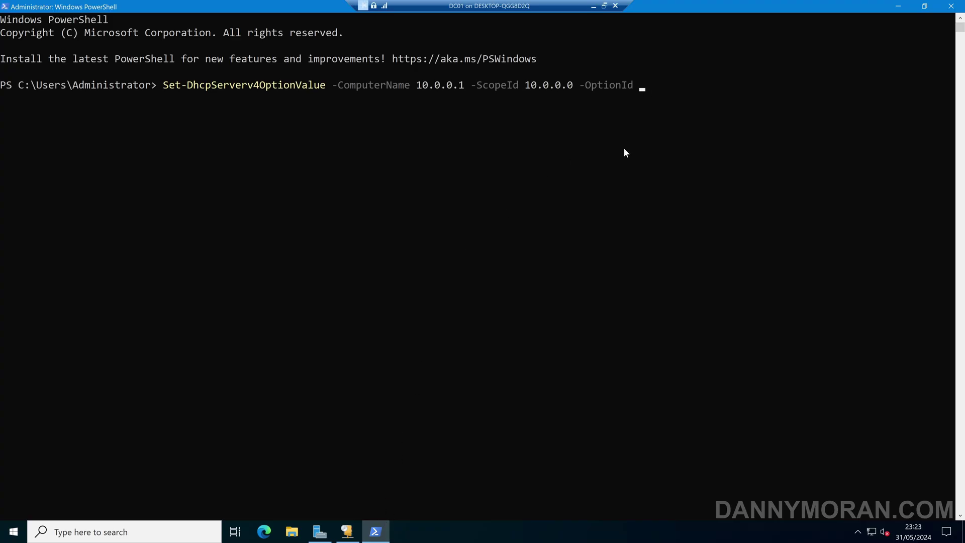
# - Finish the command with -OptionId 4 -Value 10.0.0.1 and run it
pyautogui.write('4 -Value 10.0.0.1')
pyautogui.press('Return')
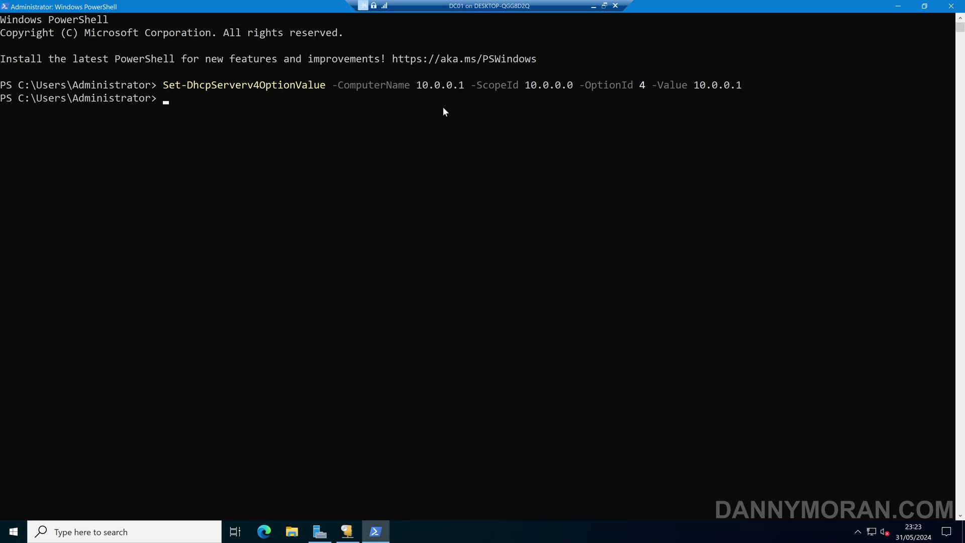
# - Refresh the Main LAN Scope Options list so the new 004 Time Server option appears
pyautogui.click(348, 532)
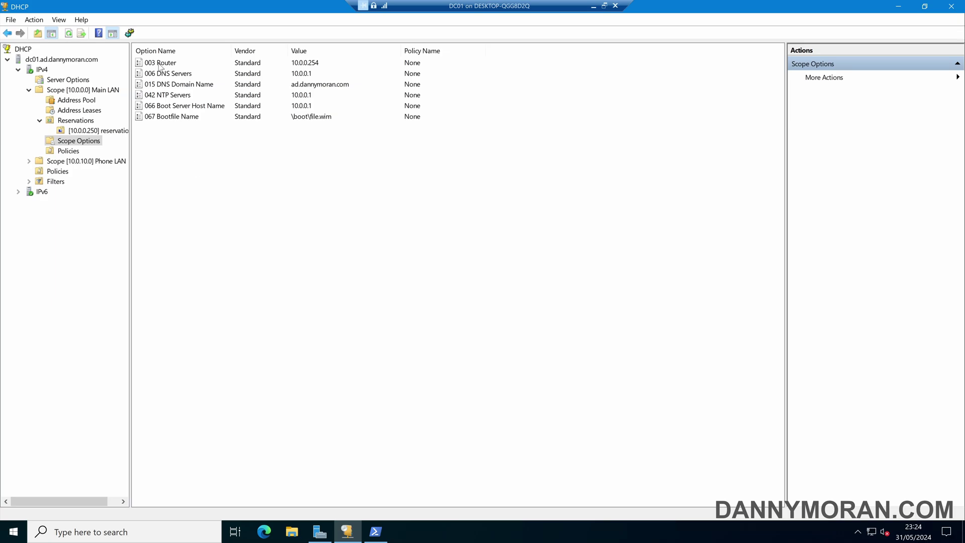
pyautogui.click(69, 34)
pyautogui.click(166, 75)
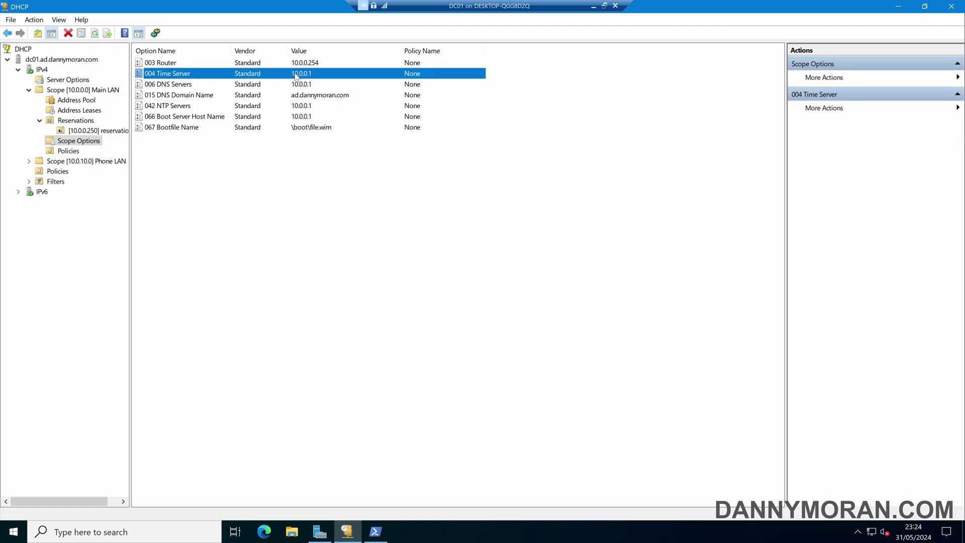
pyautogui.click(542, 280)
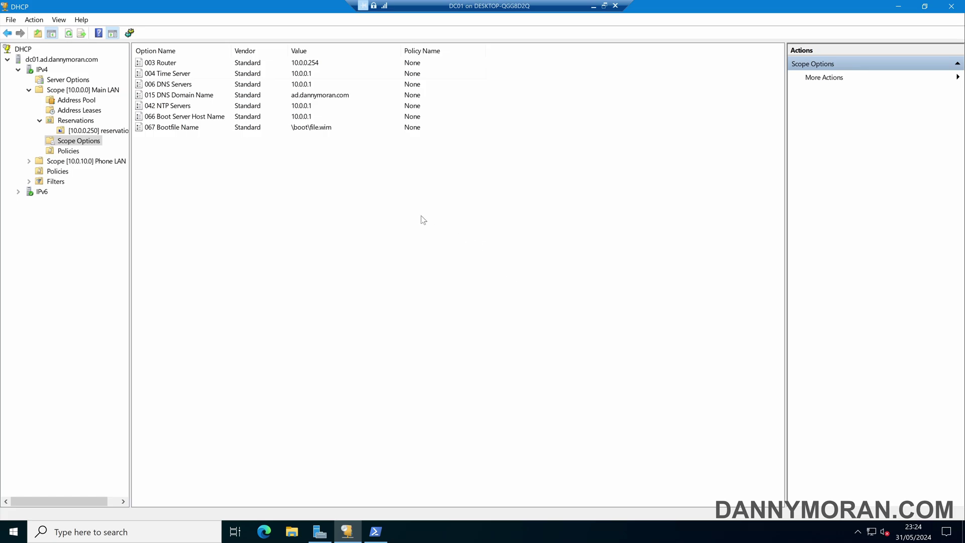
# - Delete options 066 Boot Server Host Name and 067 Bootfile Name together, confirming with Yes
pyautogui.moveTo(184, 137); pyautogui.dragTo(174, 117)
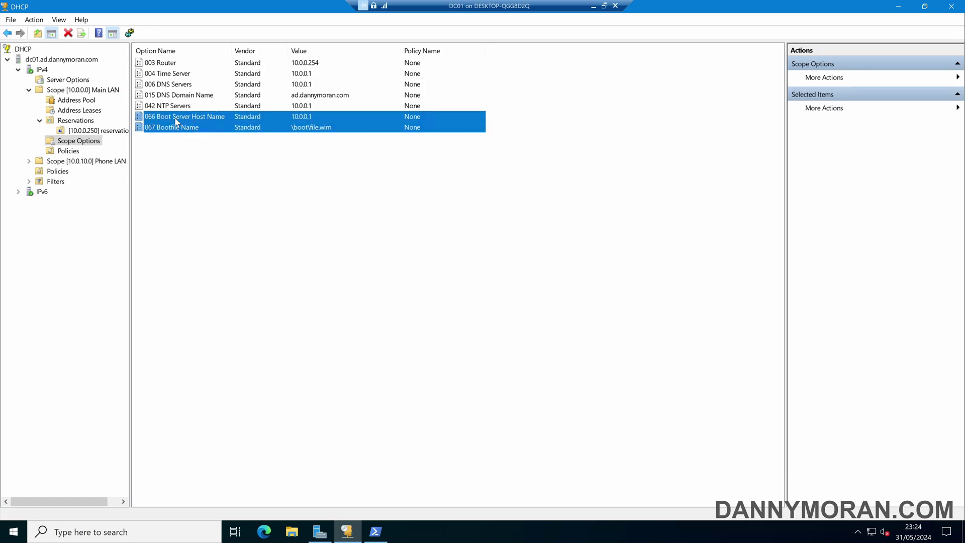
pyautogui.rightClick(175, 120)
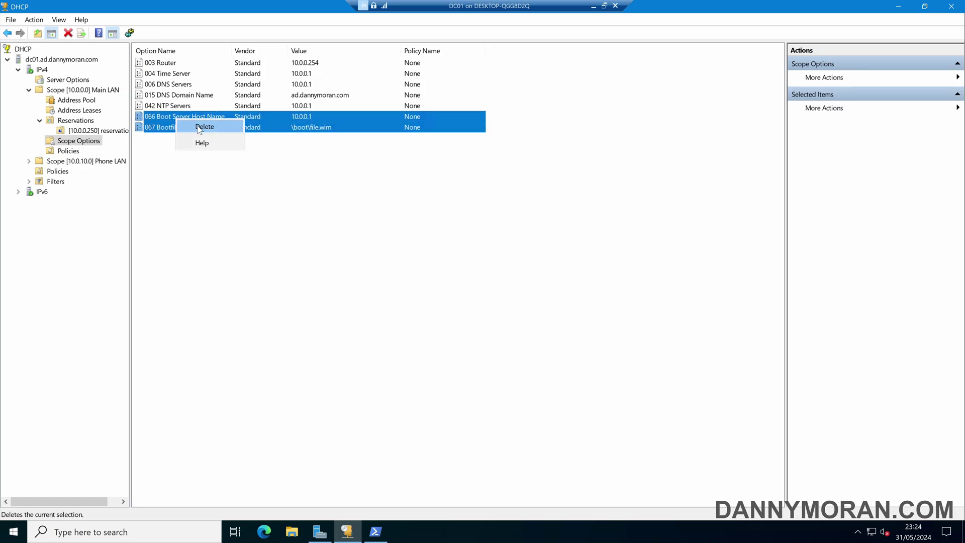
pyautogui.click(199, 127)
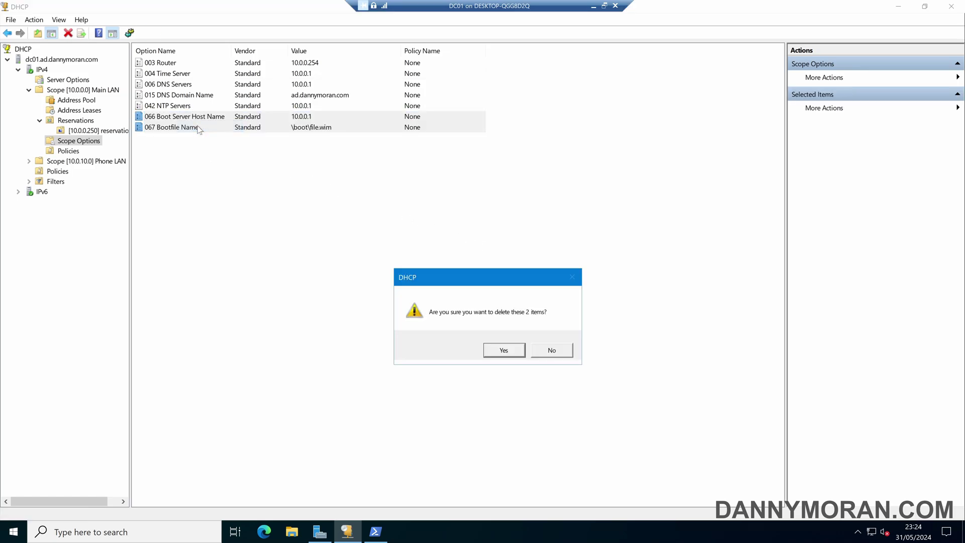
pyautogui.click(505, 353)
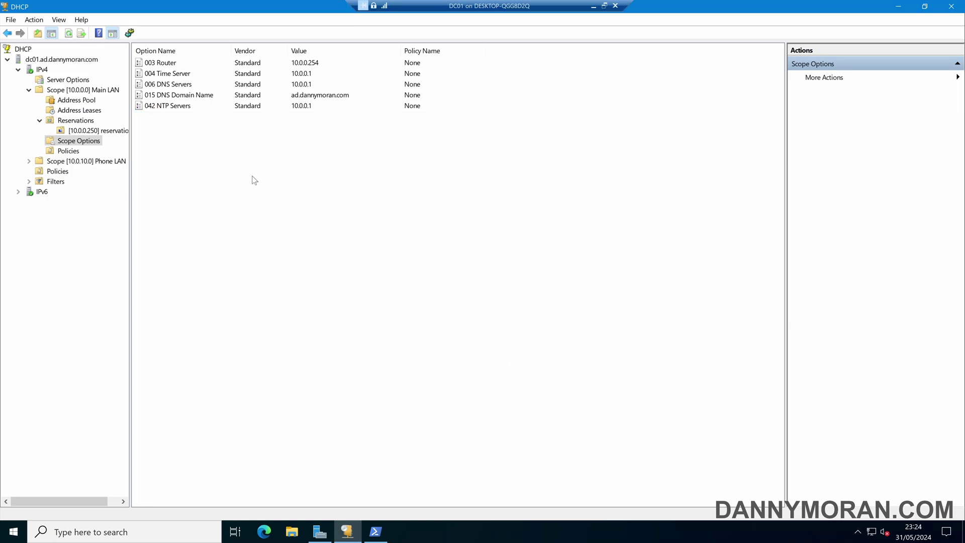
pyautogui.click(376, 531)
# - Run Remove-DhcpServerv4OptionValue -ComputerName 10.0.0.1 -ScopeId 10.0.0.0 -OptionId 4
pyautogui.click(402, 320)
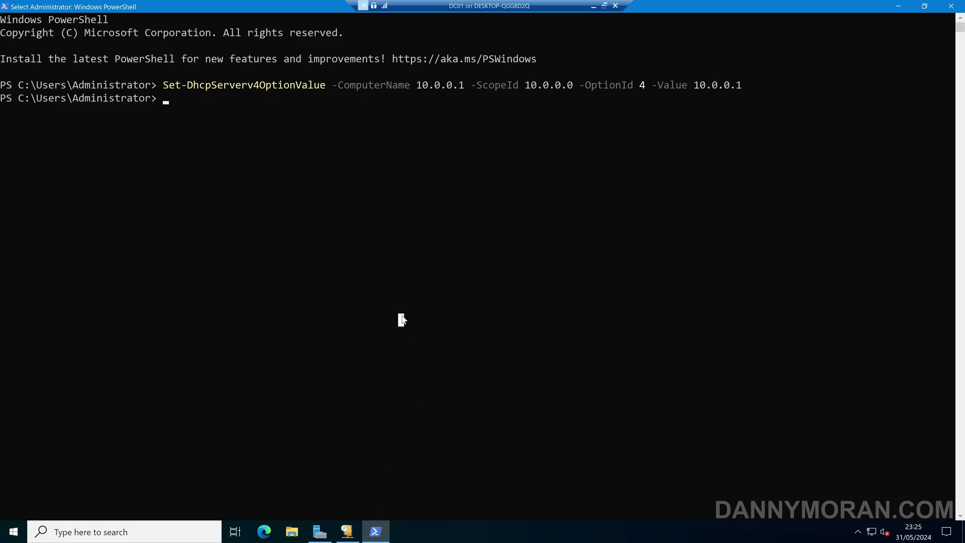
pyautogui.click(340, 267)
pyautogui.write('remove')
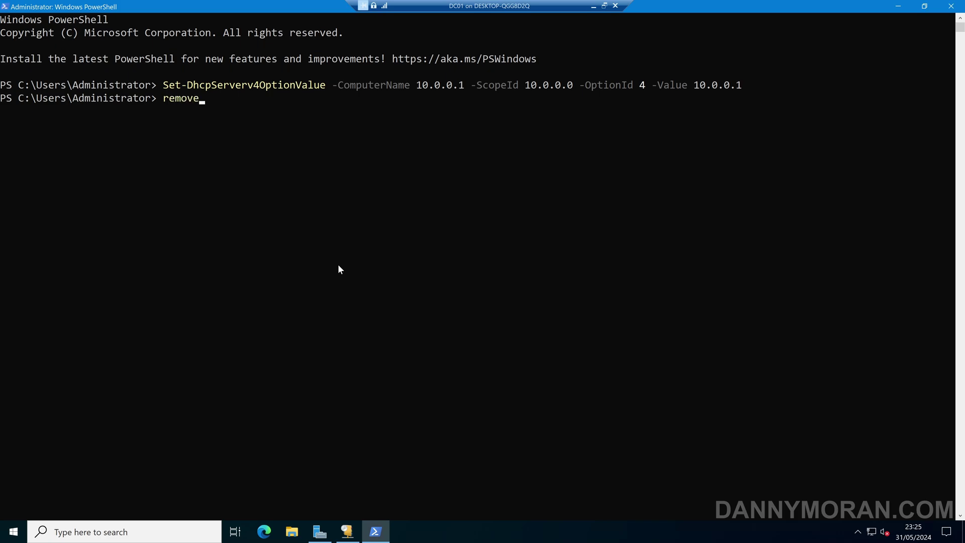
pyautogui.write('-dhcpserverv4c')
pyautogui.press('Tab')
pyautogui.press('Tab')
pyautogui.press('BackSpace')
pyautogui.press('BackSpace')
pyautogui.press('BackSpace')
pyautogui.press('BackSpace')
pyautogui.press('BackSpace')
pyautogui.press('BackSpace')
pyautogui.press('BackSpace')
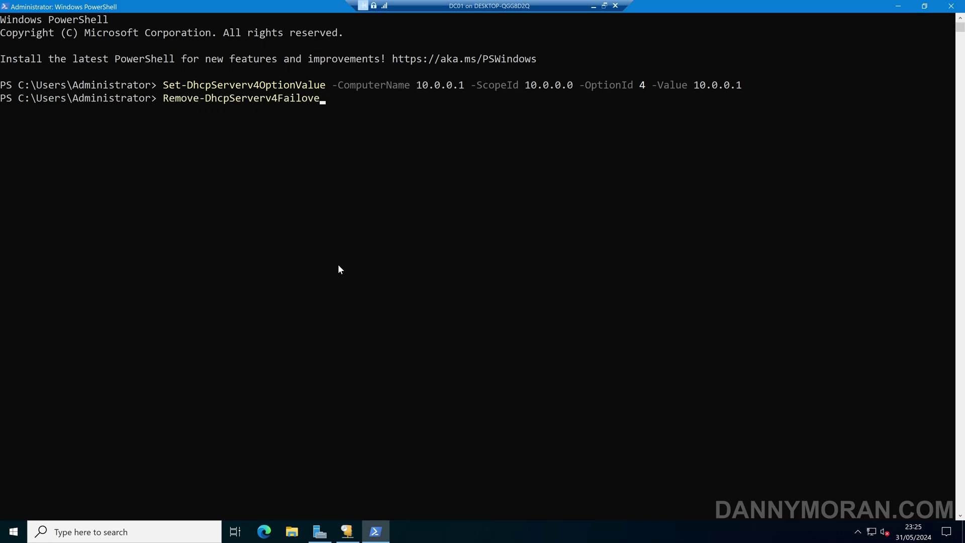
pyautogui.press('BackSpace')
pyautogui.write('o')
pyautogui.press('Tab')
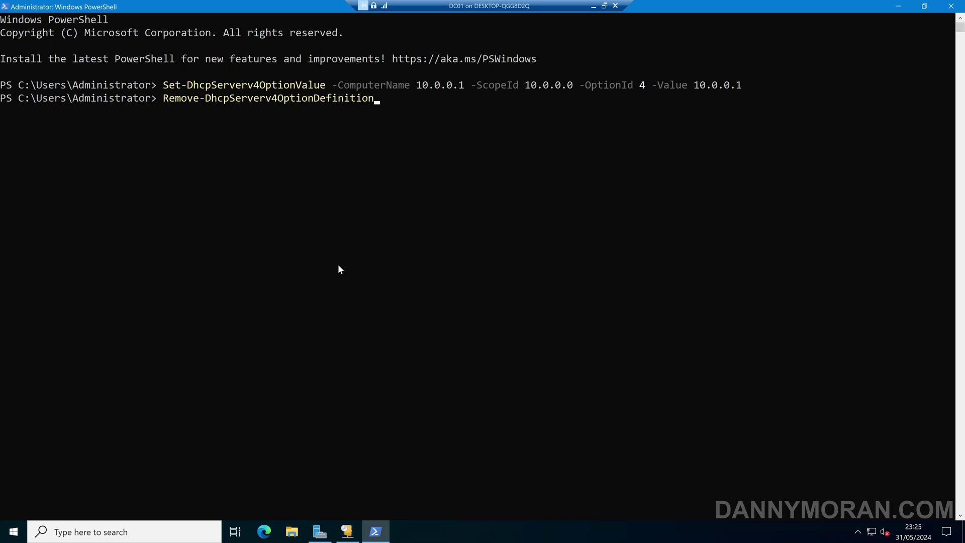
pyautogui.press('Tab')
pyautogui.write('-co')
pyautogui.press('Tab')
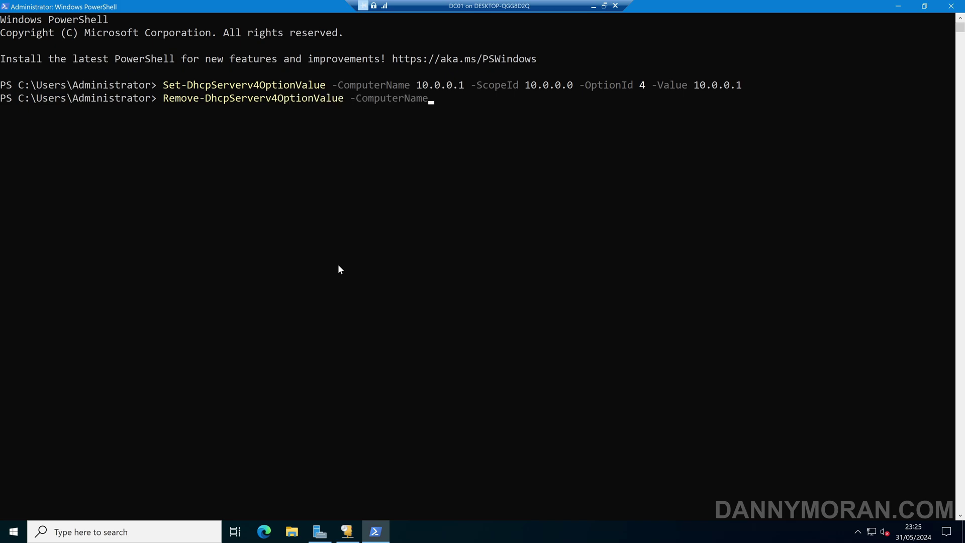
pyautogui.write('10.0.01')
pyautogui.press('BackSpace')
pyautogui.write('.1 -ScopeId 10.0.0.0')
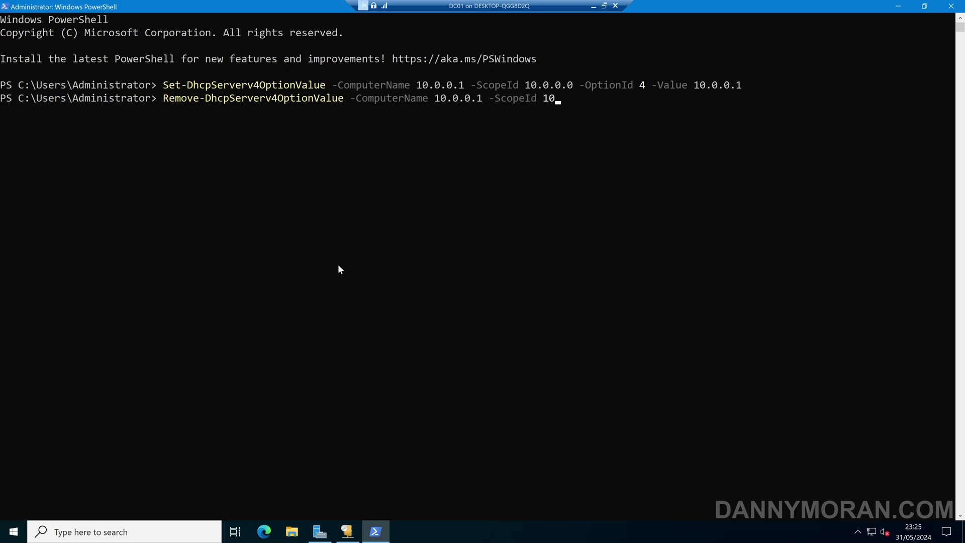
pyautogui.write(' -OptionId')
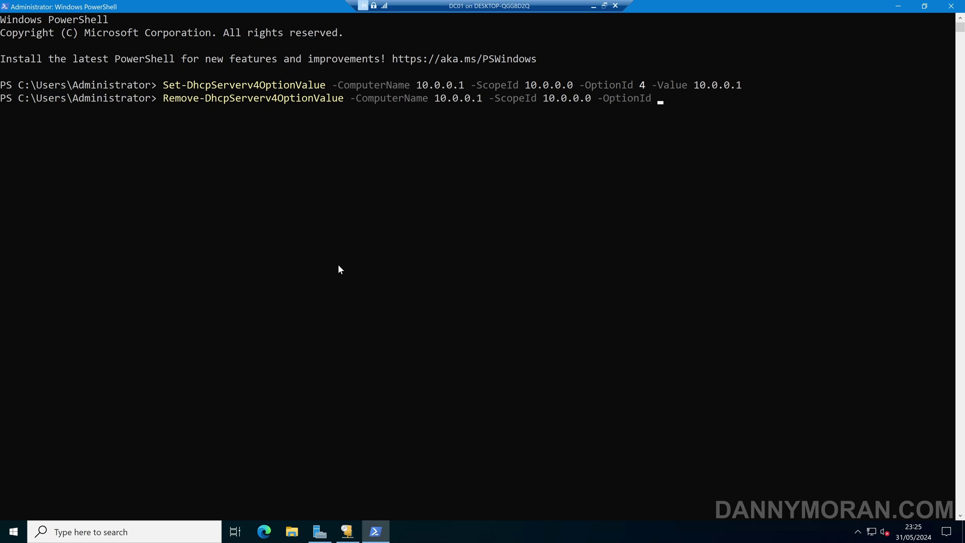
pyautogui.write(' 4')
pyautogui.press('Return')
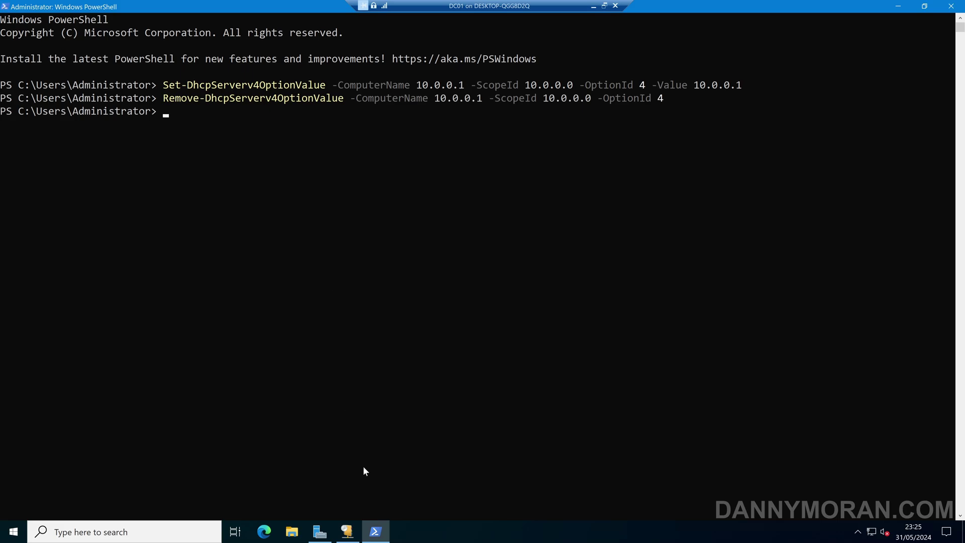
# - Refresh the DHCP console's scope options to confirm 004 Time Server is gone
pyautogui.click(347, 535)
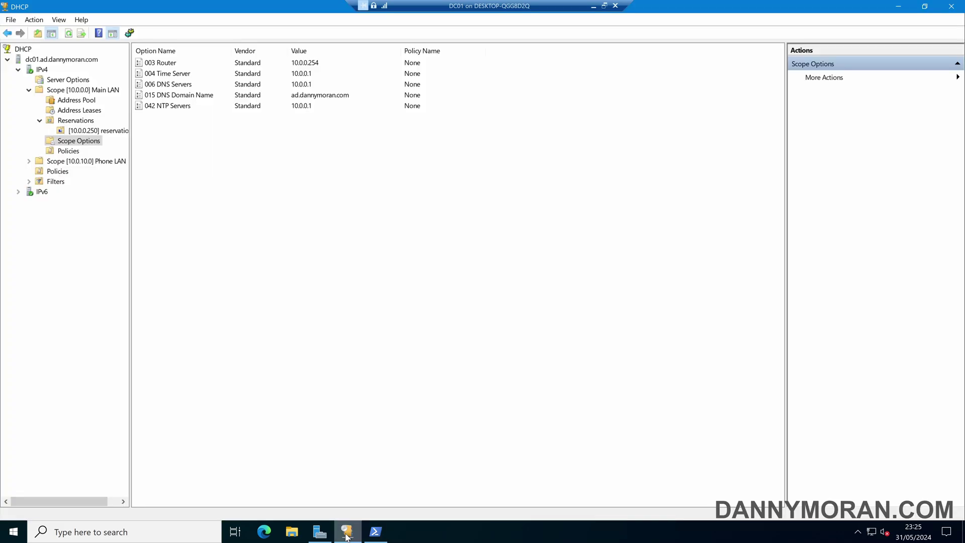
pyautogui.click(165, 74)
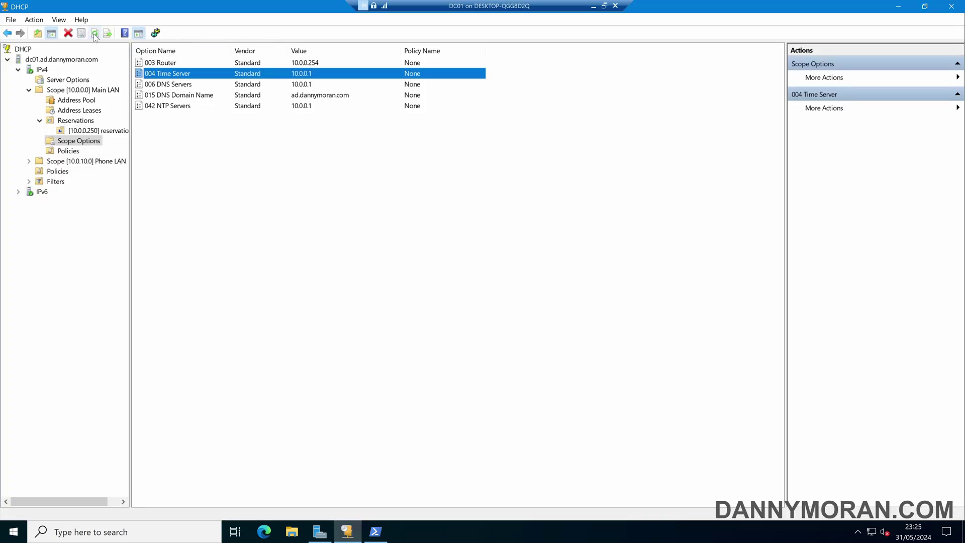
pyautogui.click(94, 34)
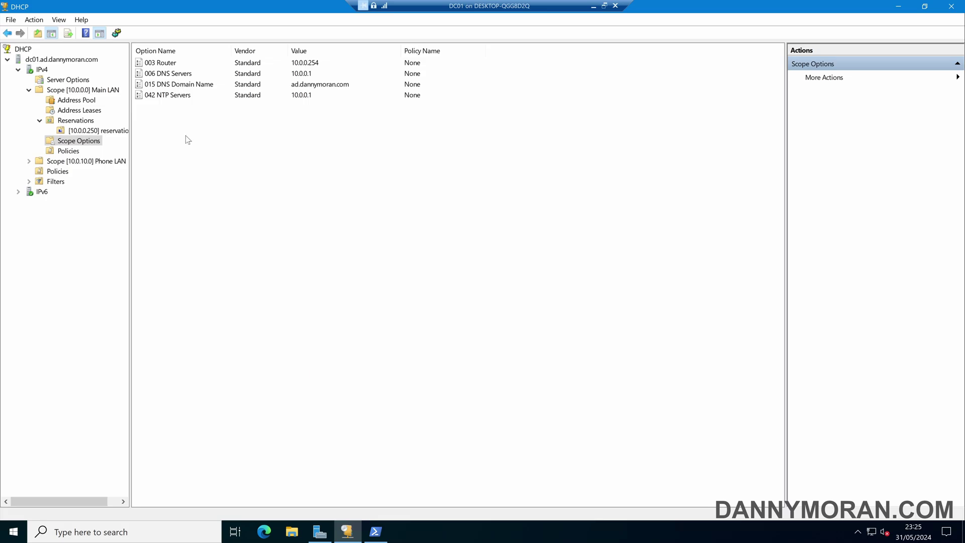
pyautogui.click(376, 532)
# - Rerun the remove command with -OptionId 42 to delete the NTP Servers option
pyautogui.press('Up')
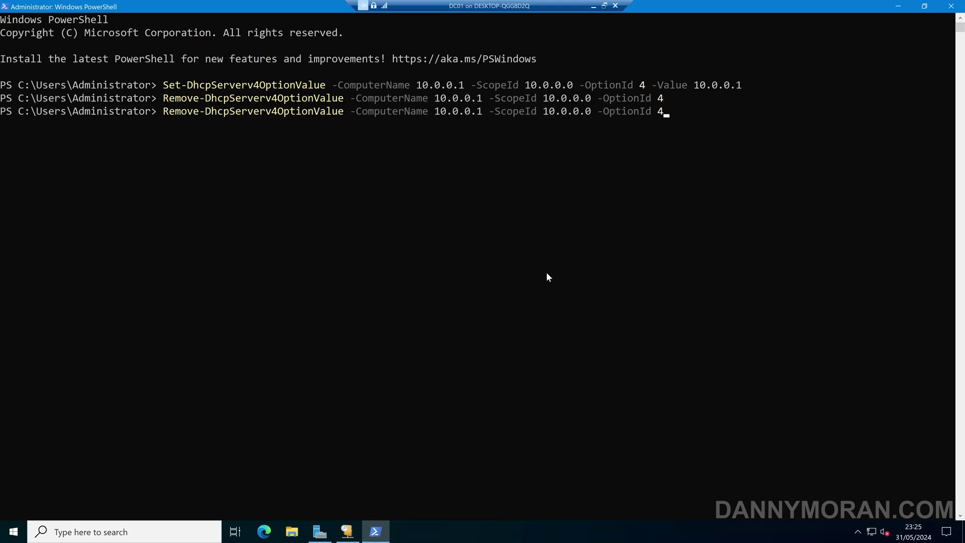
pyautogui.write('2')
pyautogui.press('Return')
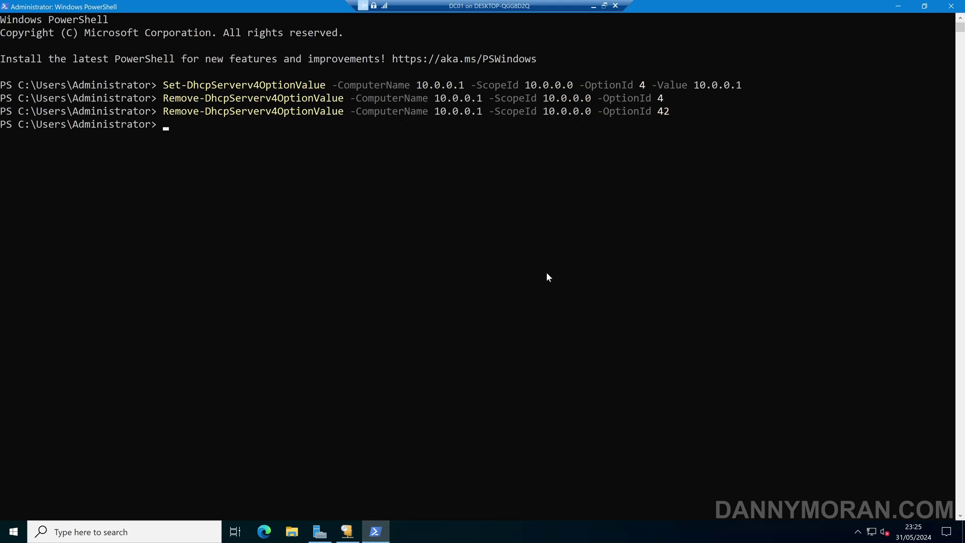
pyautogui.click(347, 532)
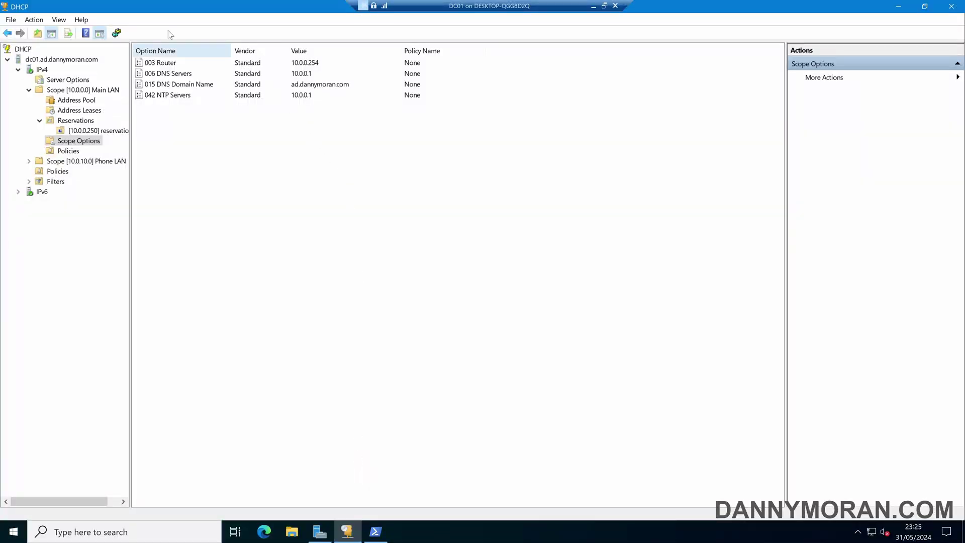
# - Refresh the Scope Options list with F5, leaving only 003, 006 and 015
pyautogui.click(242, 165)
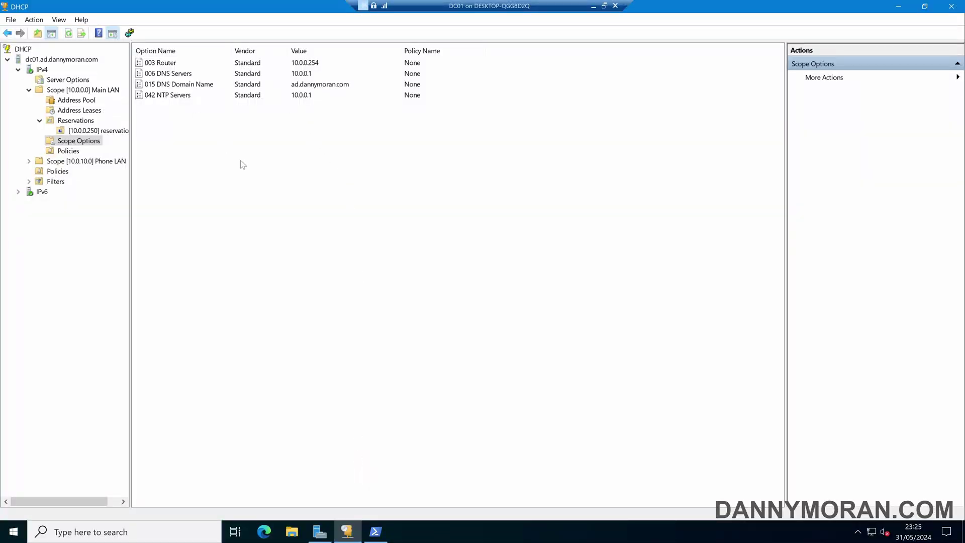
pyautogui.press('F5')
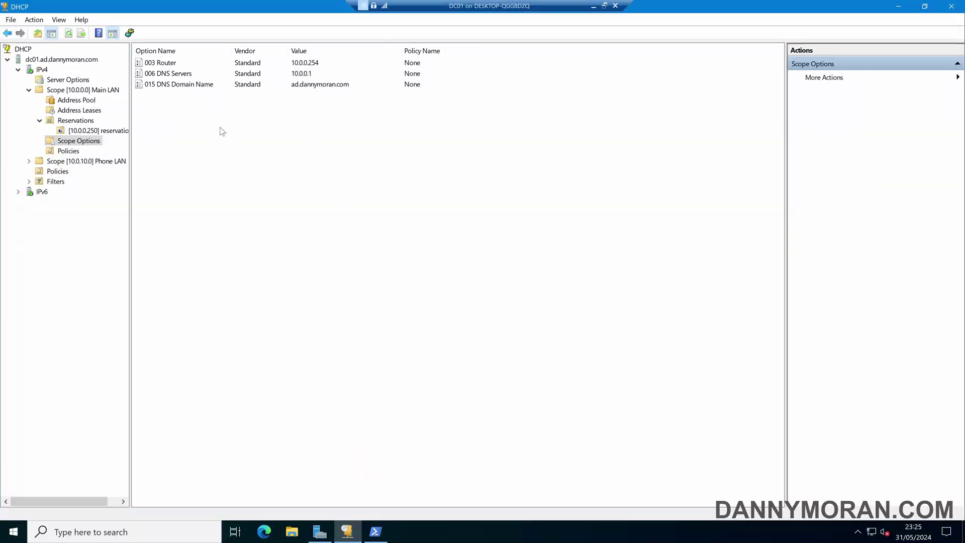